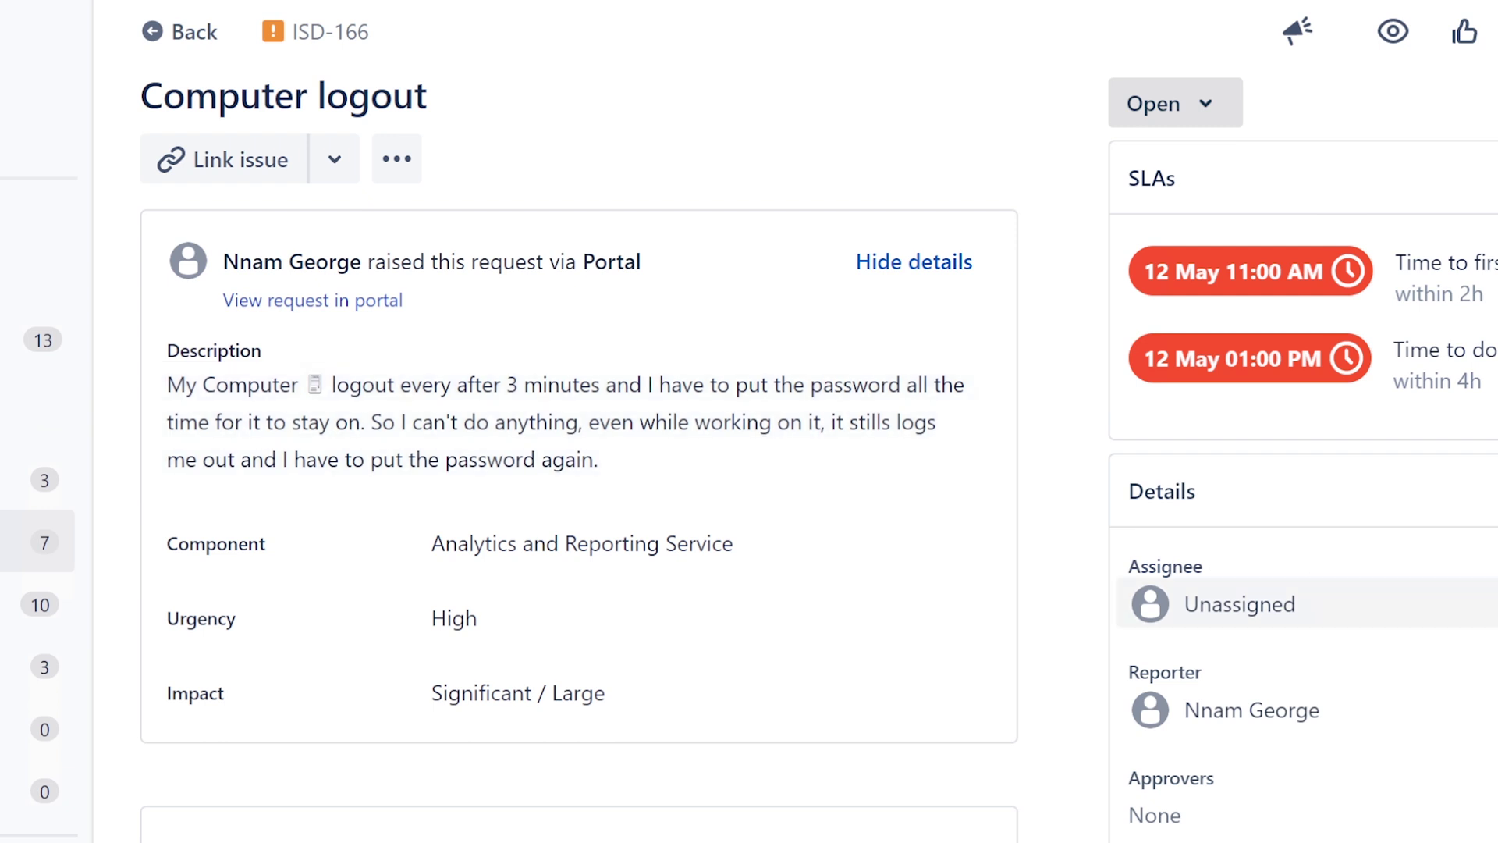
Assign ISD-166 to yourself and read the customer's description of repeated logouts
left_click(1217, 606)
key("Return")
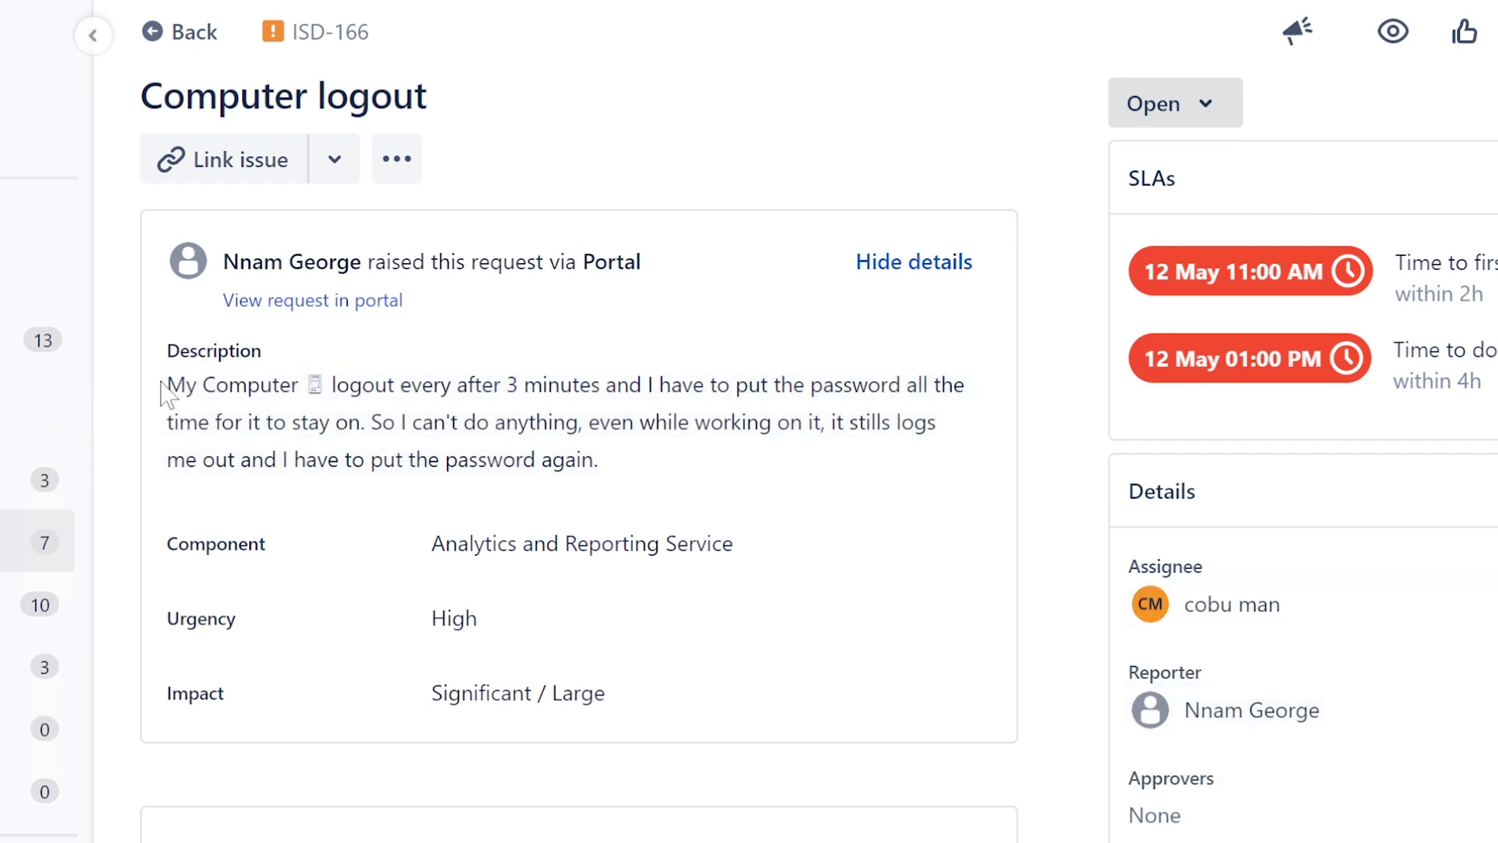
left_click_drag(167, 387, 517, 386)
left_click(518, 386)
left_click_drag(332, 385, 784, 465)
left_click(382, 427)
left_click(616, 458)
key("super")
type("update")
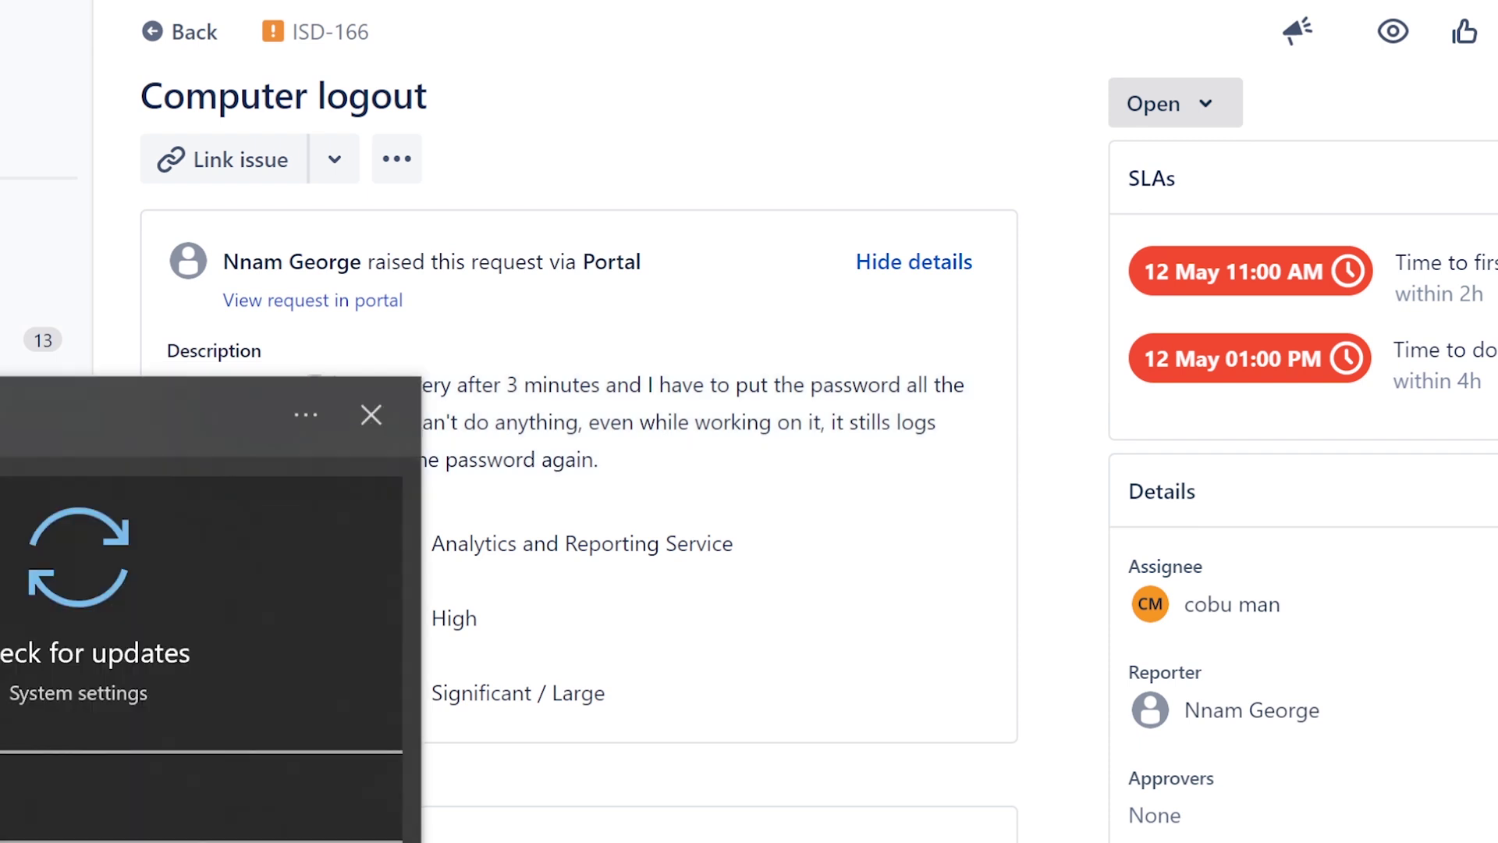
key("Return")
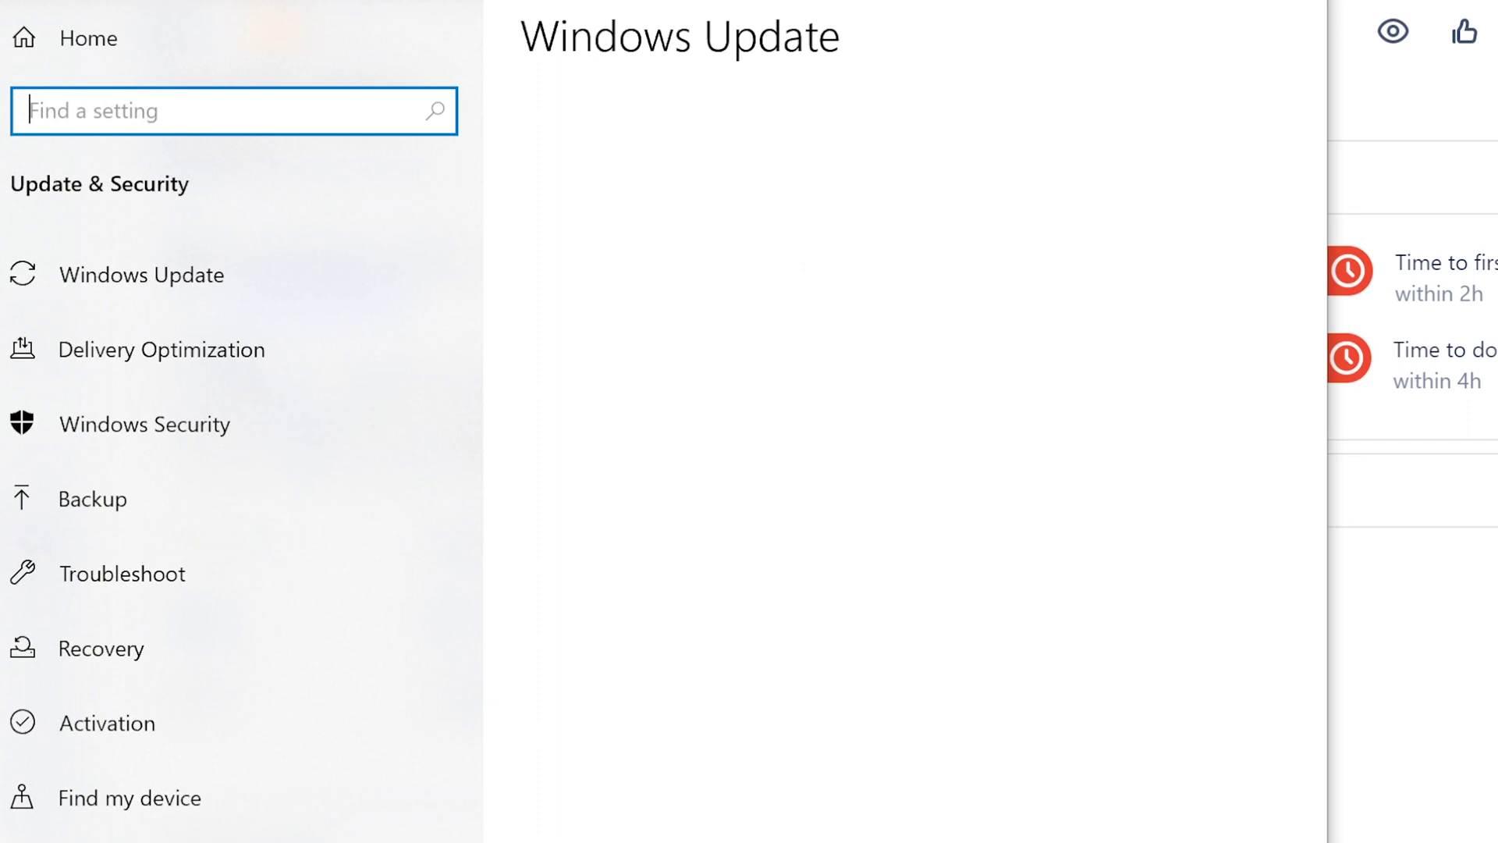
left_click(1183, 0)
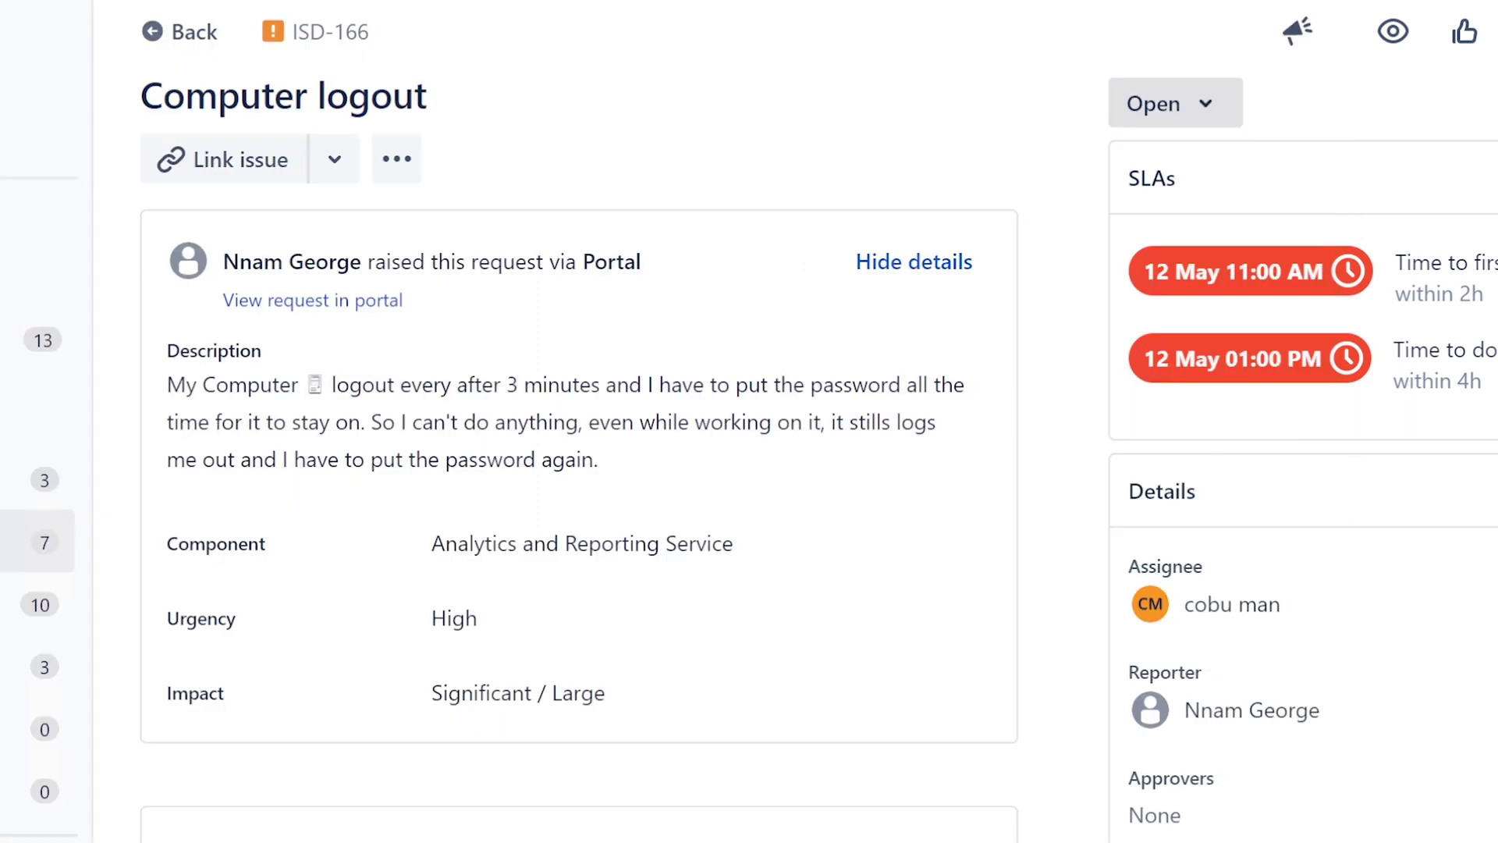
key("alt+Tab")
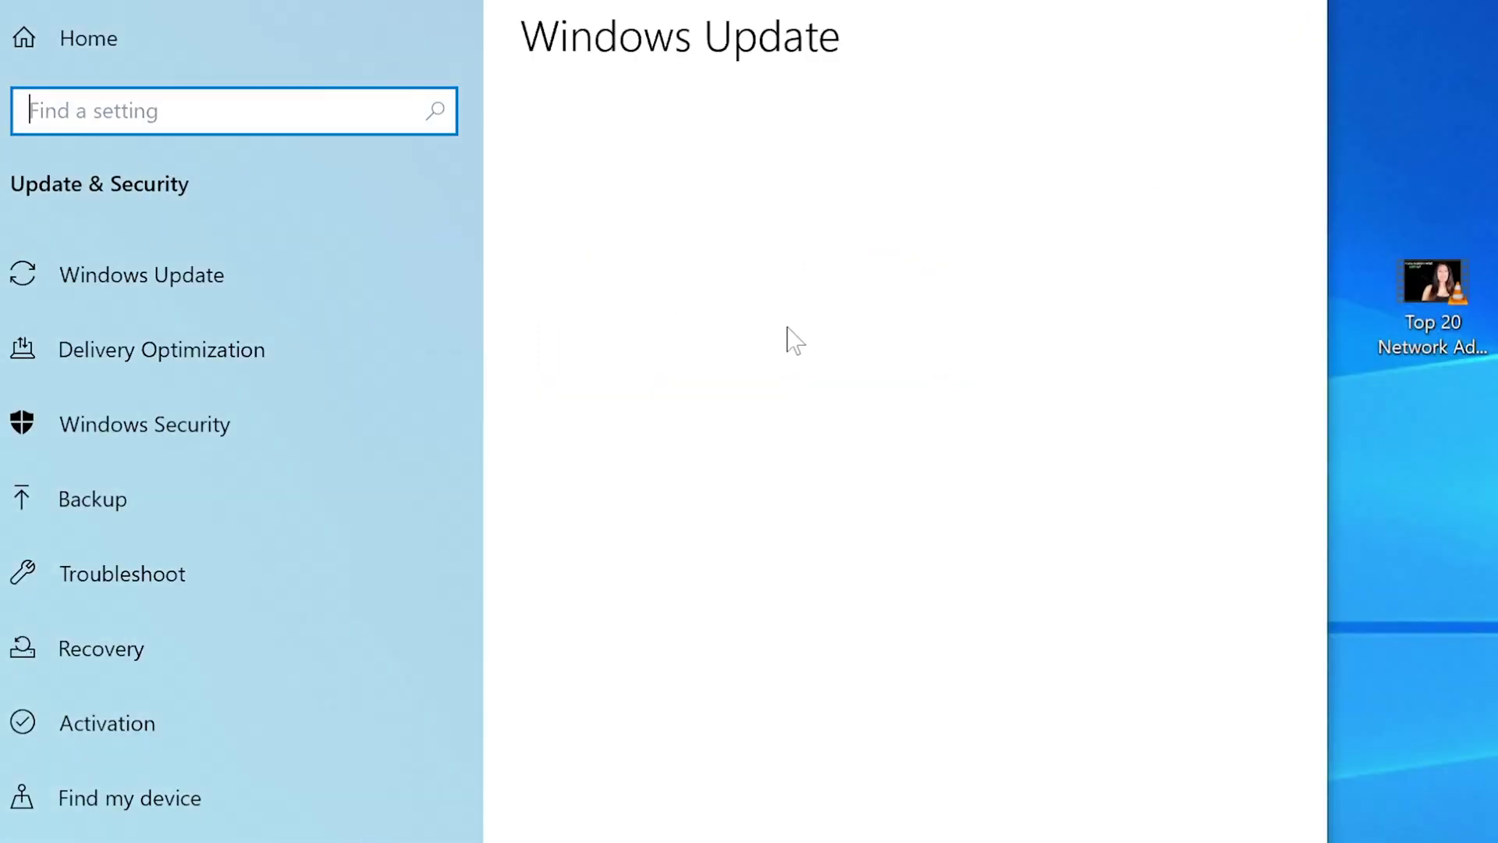
scroll(923, 458, "down", 1)
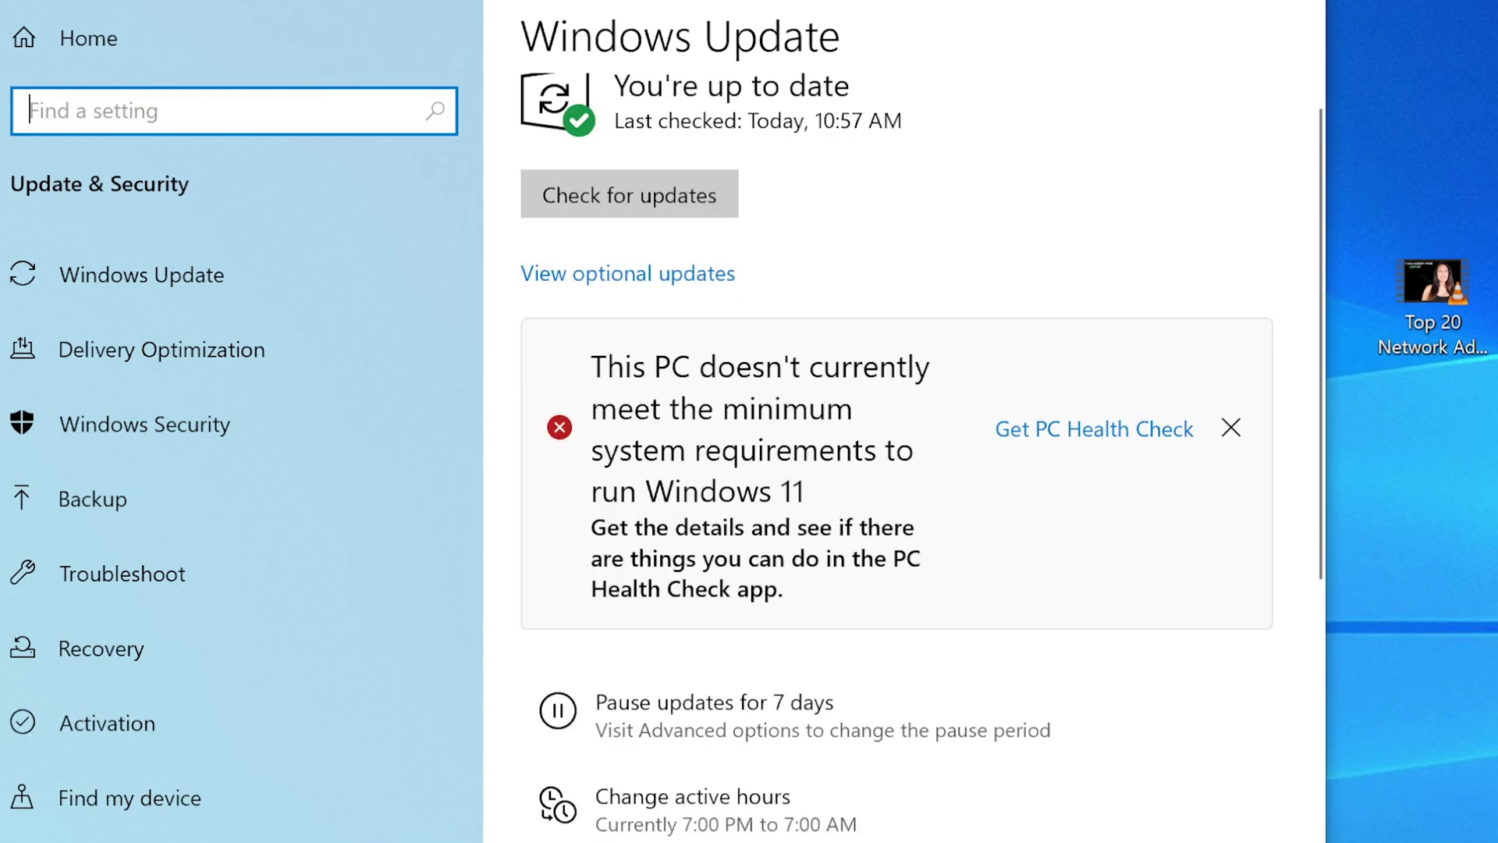
left_click_drag(837, 0, 726, 10)
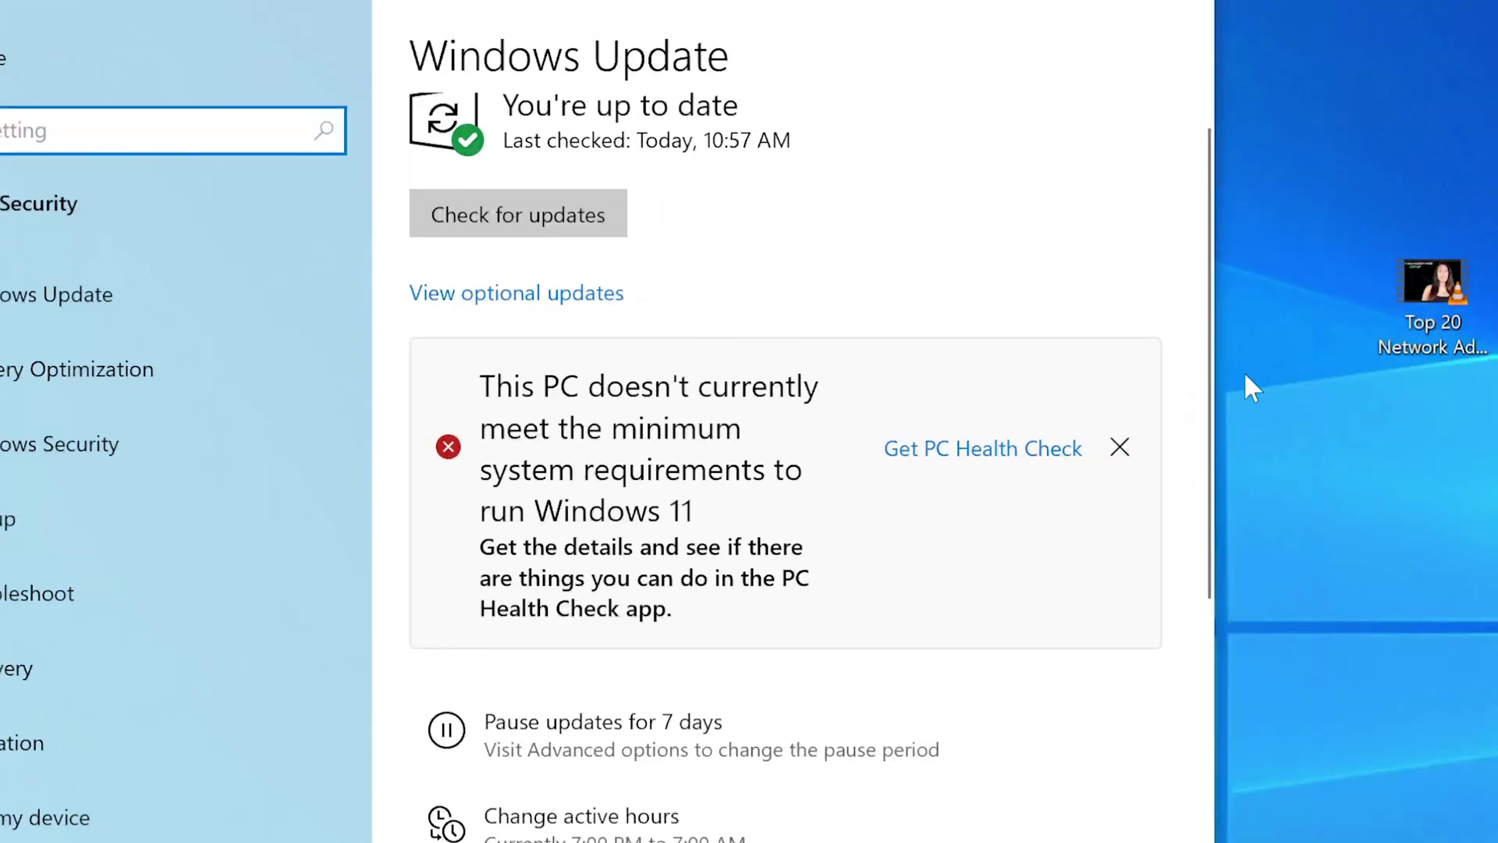
scroll(1208, 308, "up", 1)
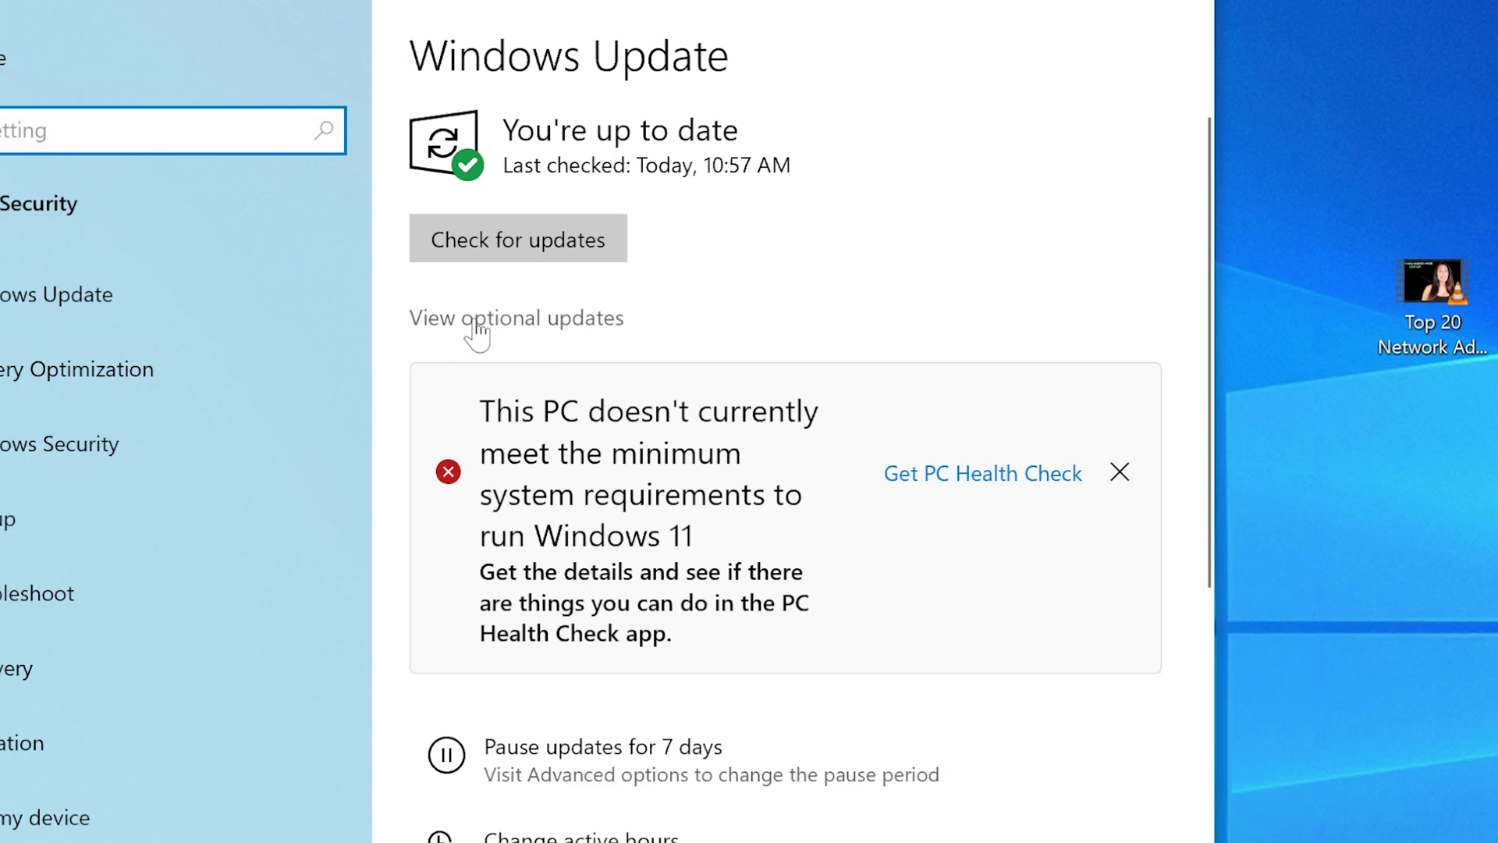
left_click(1203, 8)
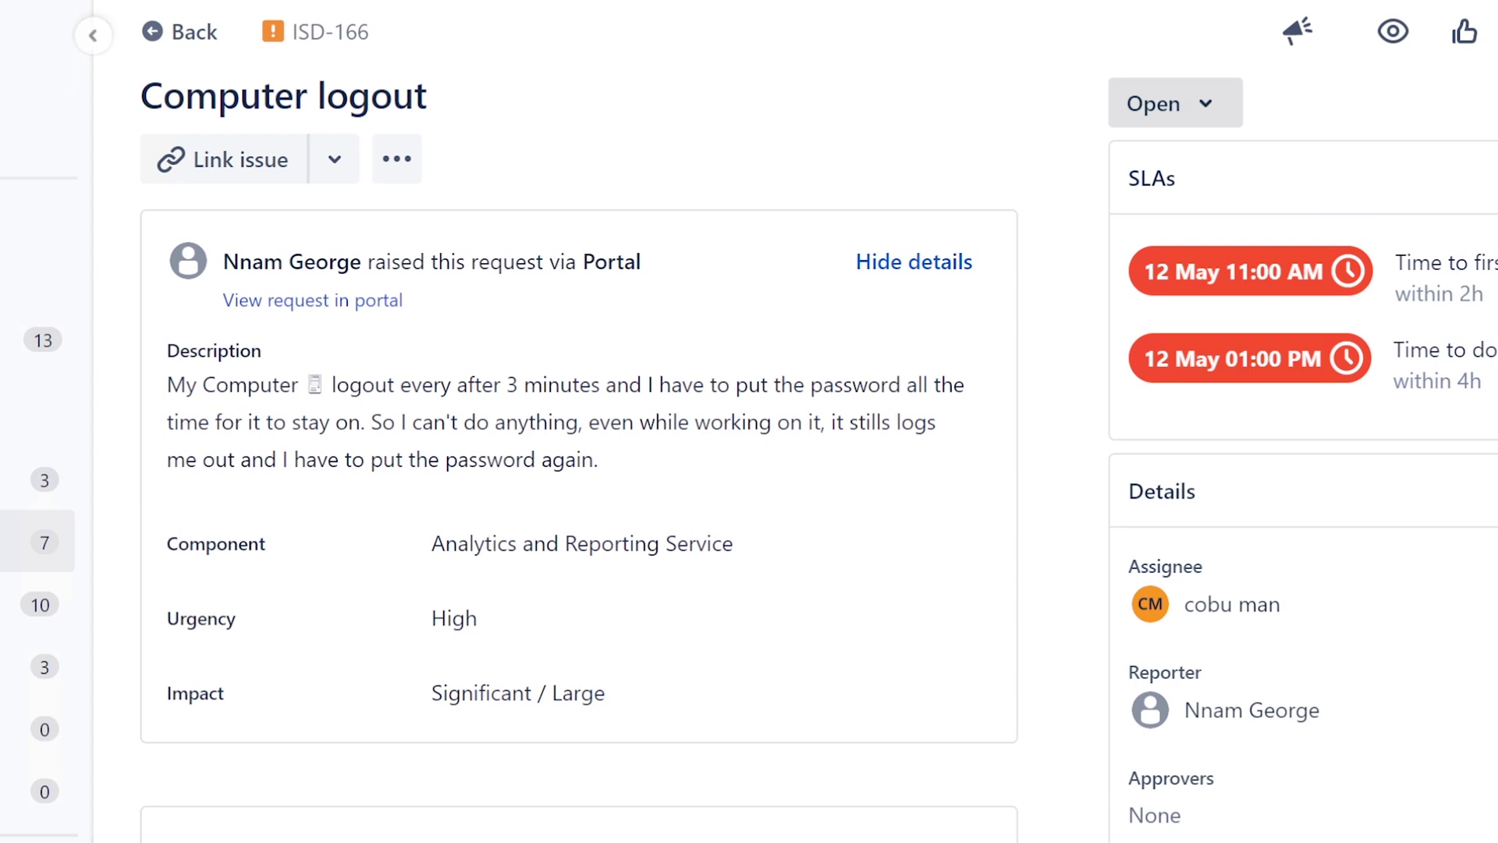
Launch Remote Desktop Connection from the Start search and glance at the saved computers list
key("super")
type("remote")
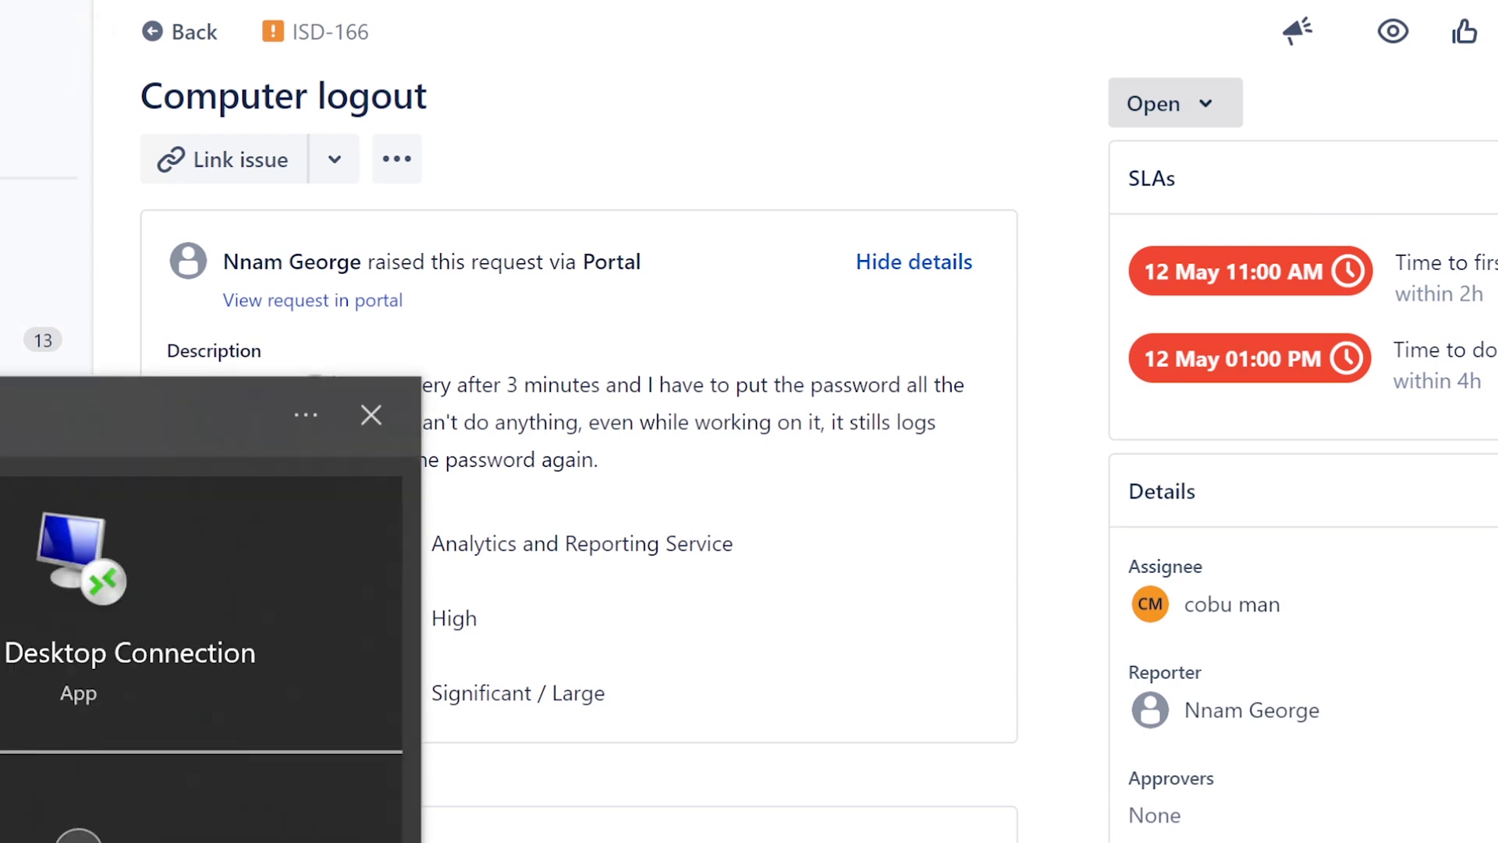
key("Return")
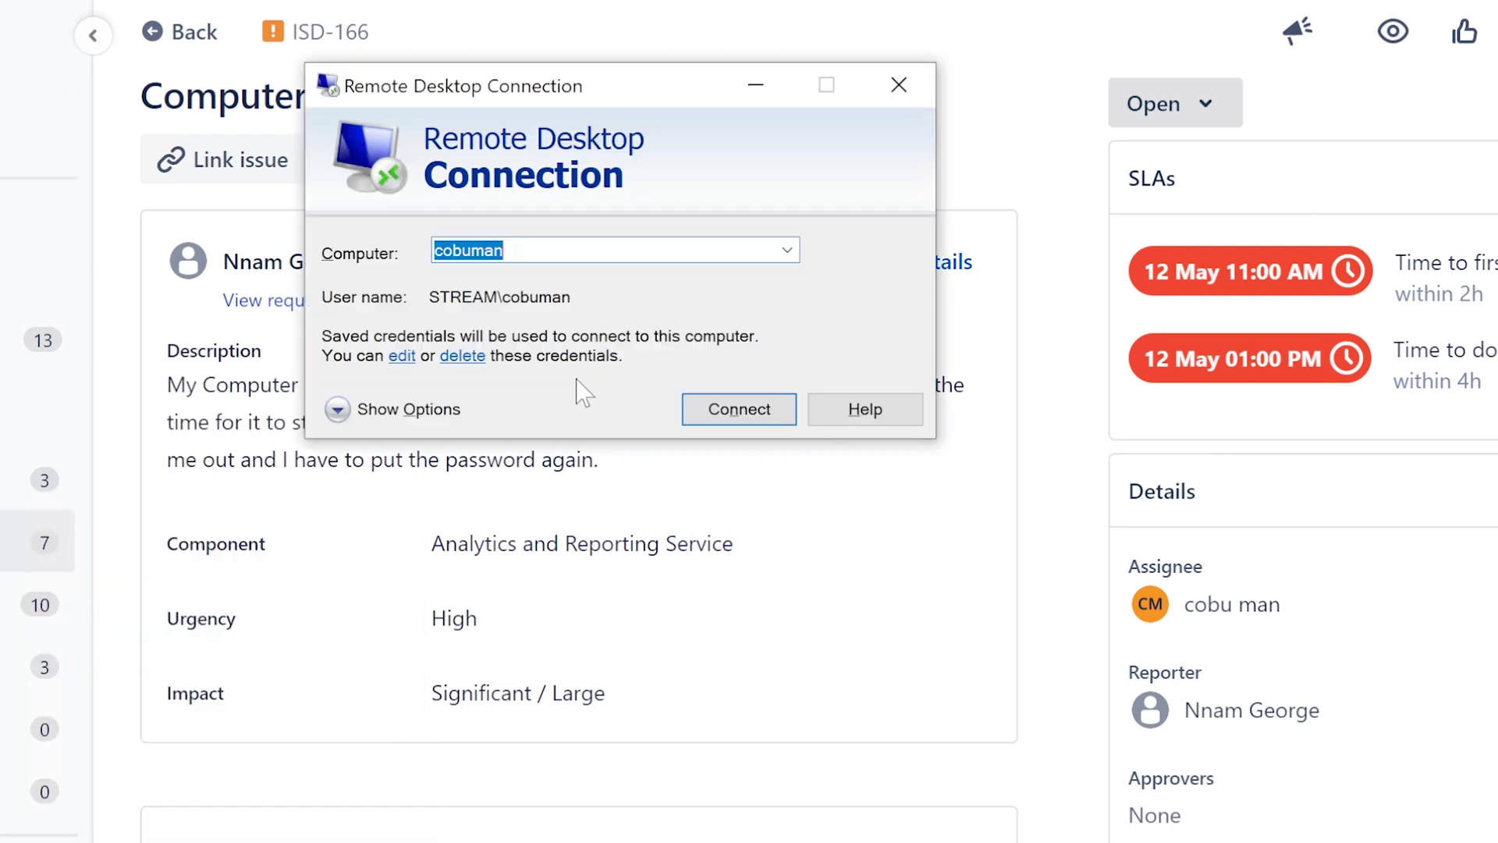
left_click_drag(666, 91, 814, 479)
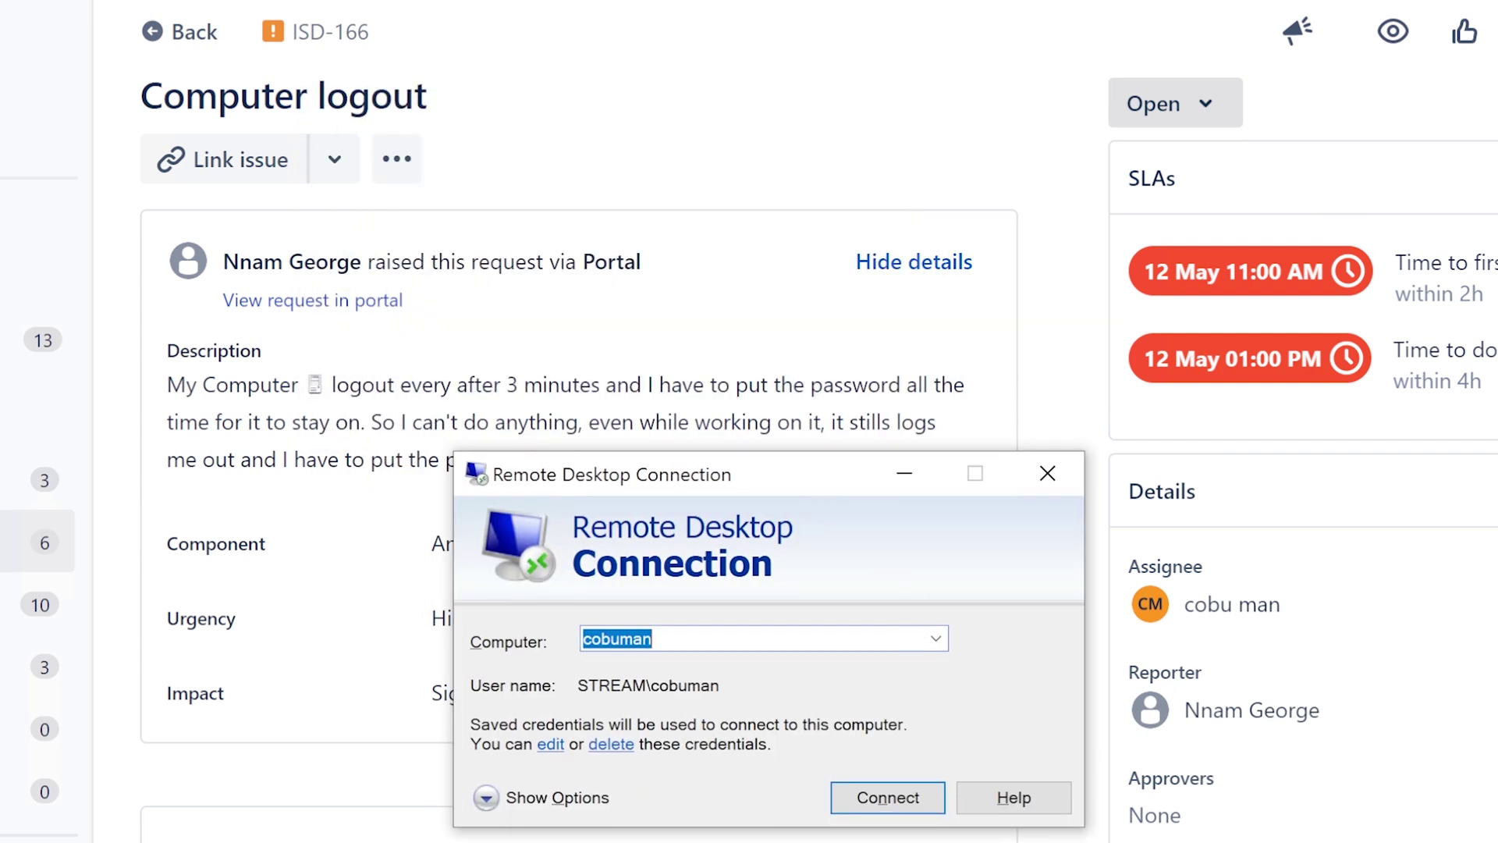
left_click(936, 646)
left_click(936, 646)
Attempt a remote connection to 'namscomputer', then cancel it
type("N")
key("BackSpace")
type("Na")
key("BackSpace")
type("nam")
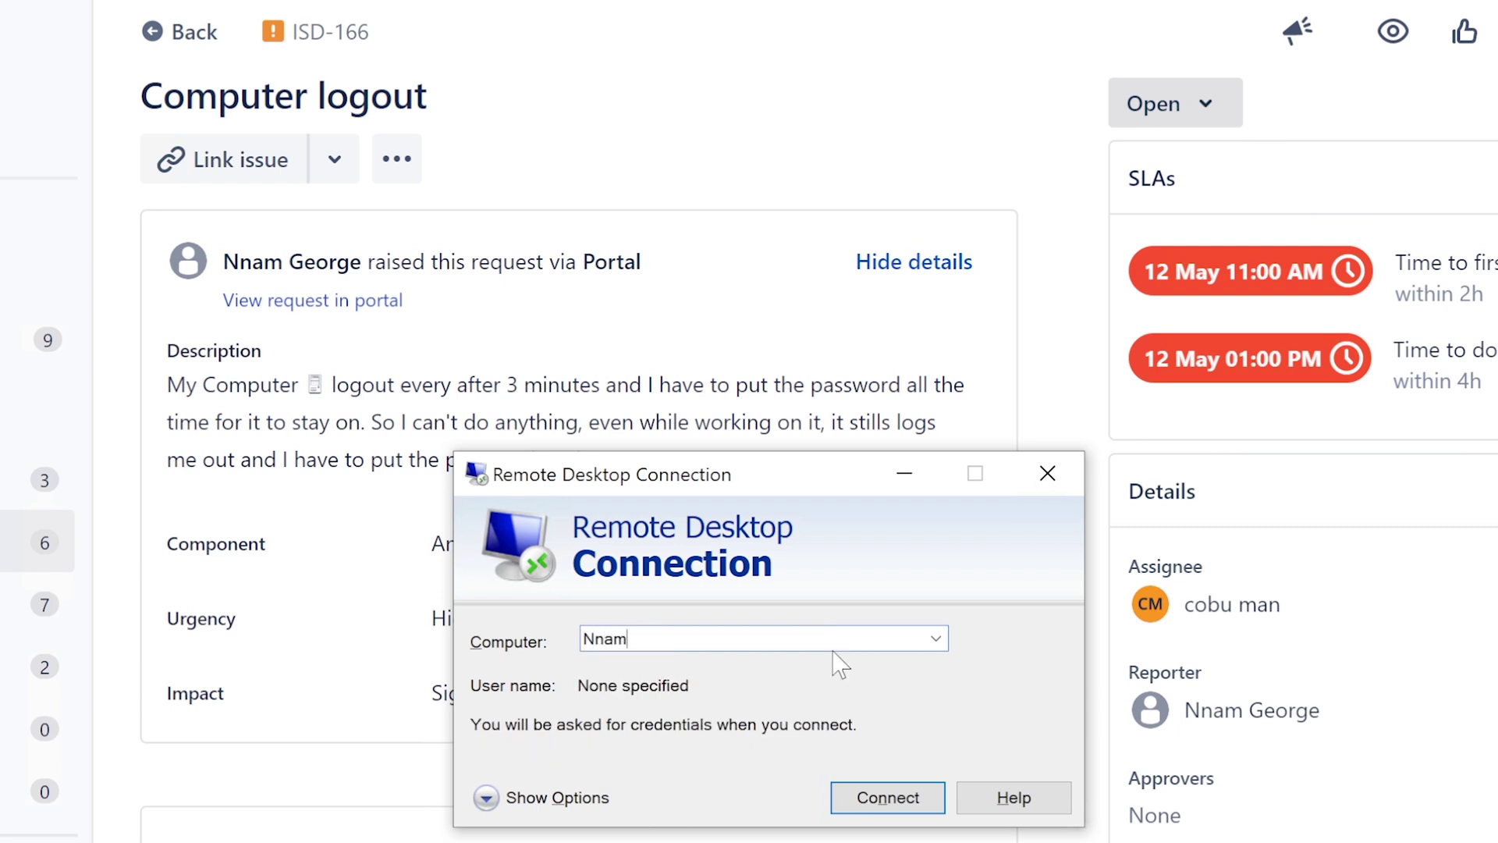
type("scomputer")
left_click(877, 800)
left_click(994, 672)
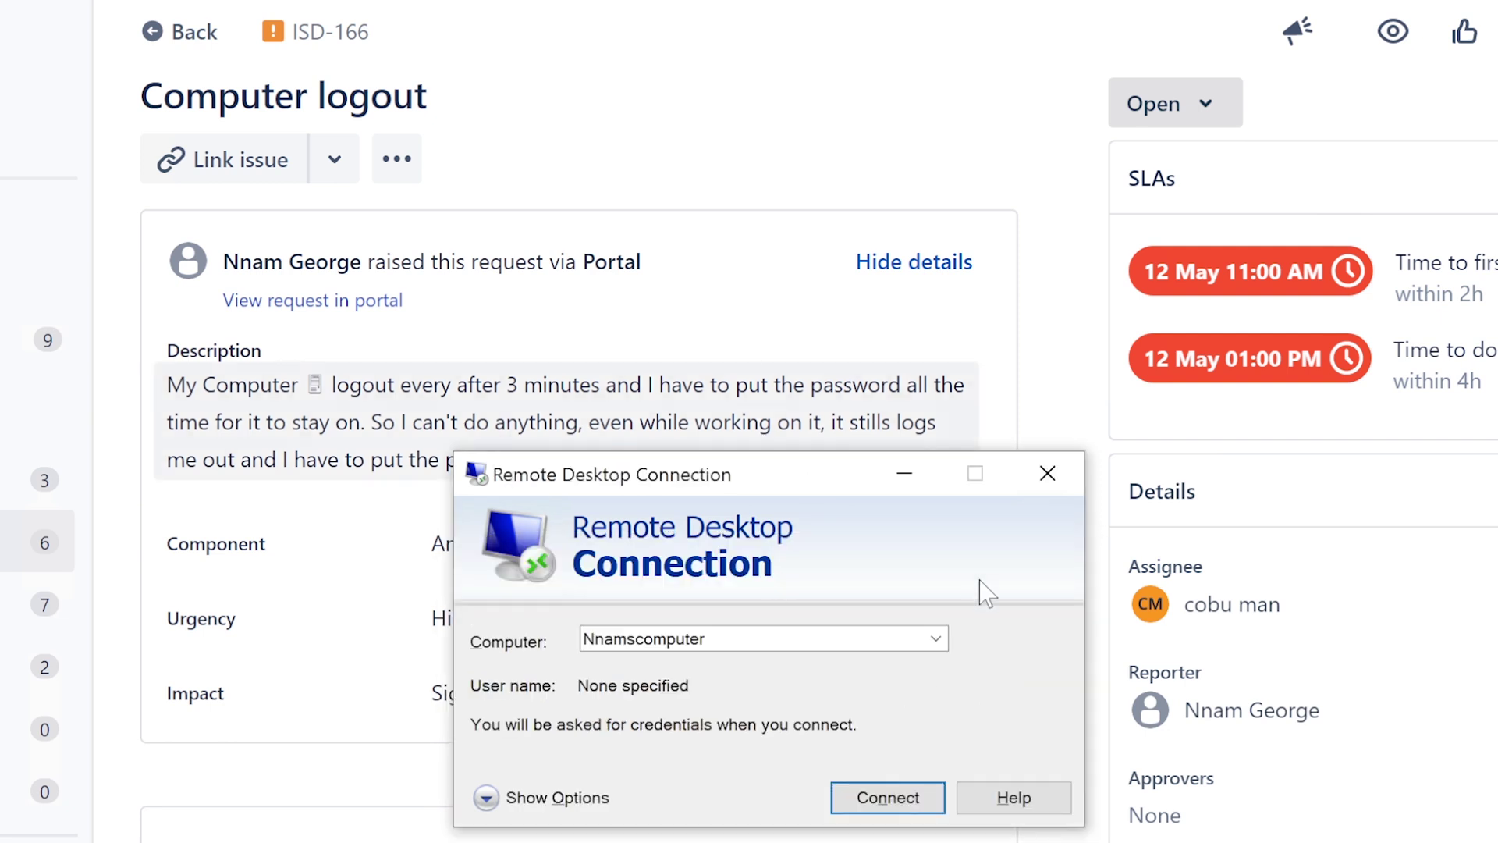
Choose the saved computer with stored credentials from the Computer list and connect
left_click_drag(859, 488, 787, 354)
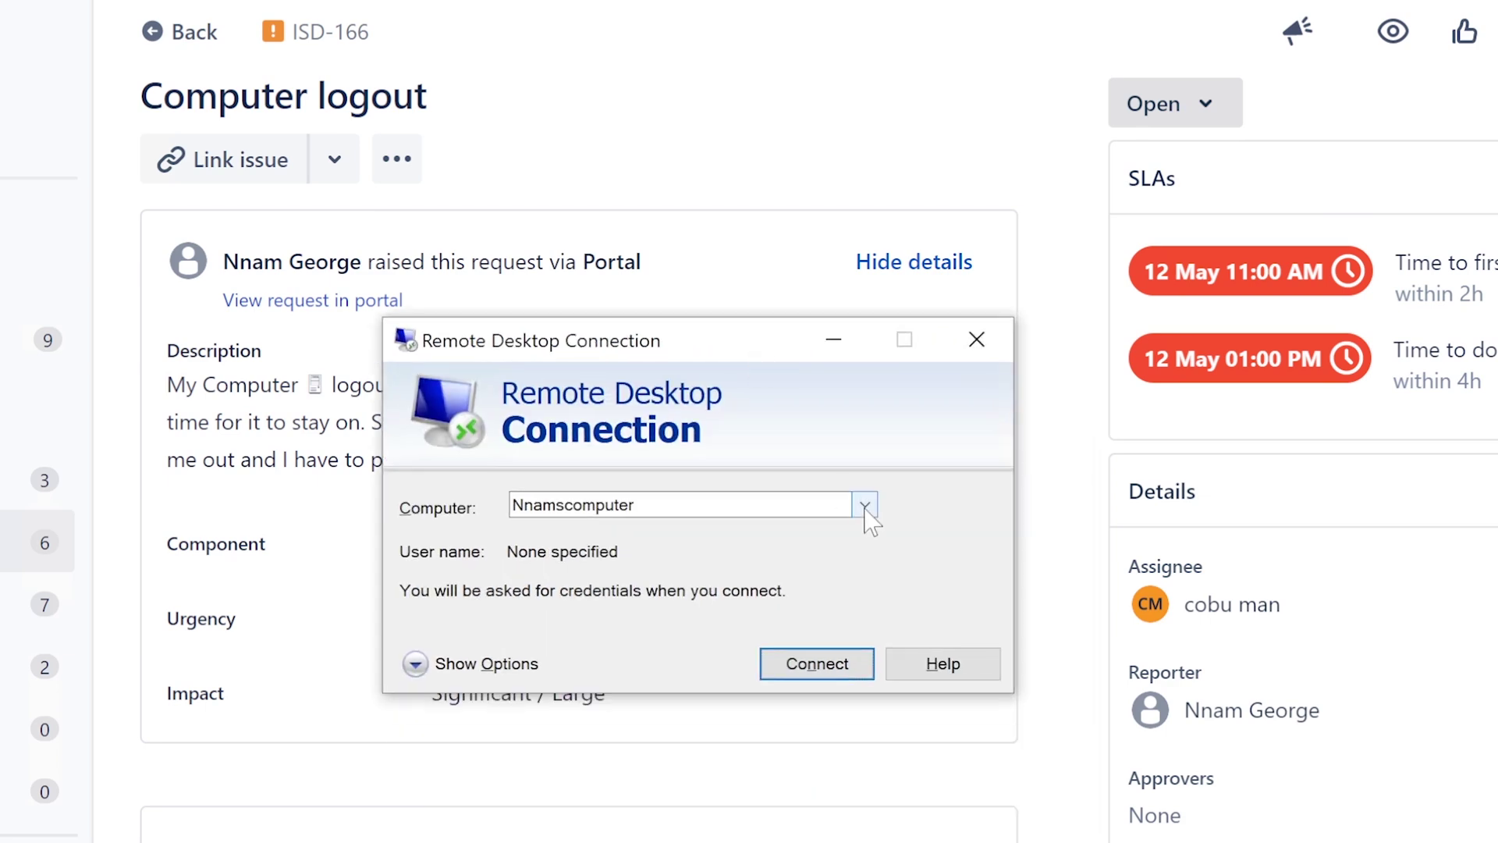
left_click(864, 506)
left_click(842, 528)
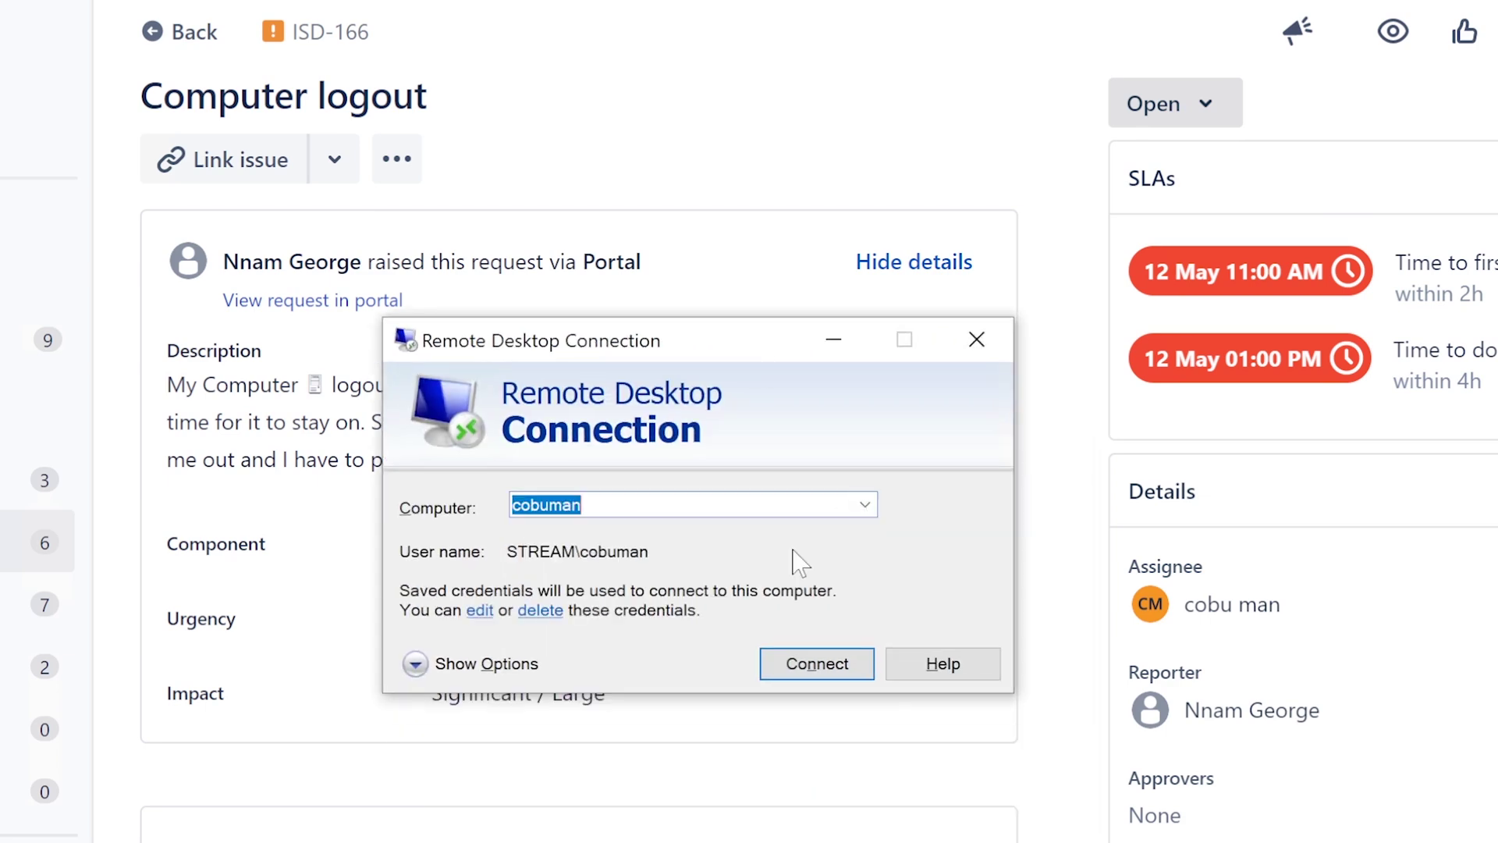
left_click(825, 674)
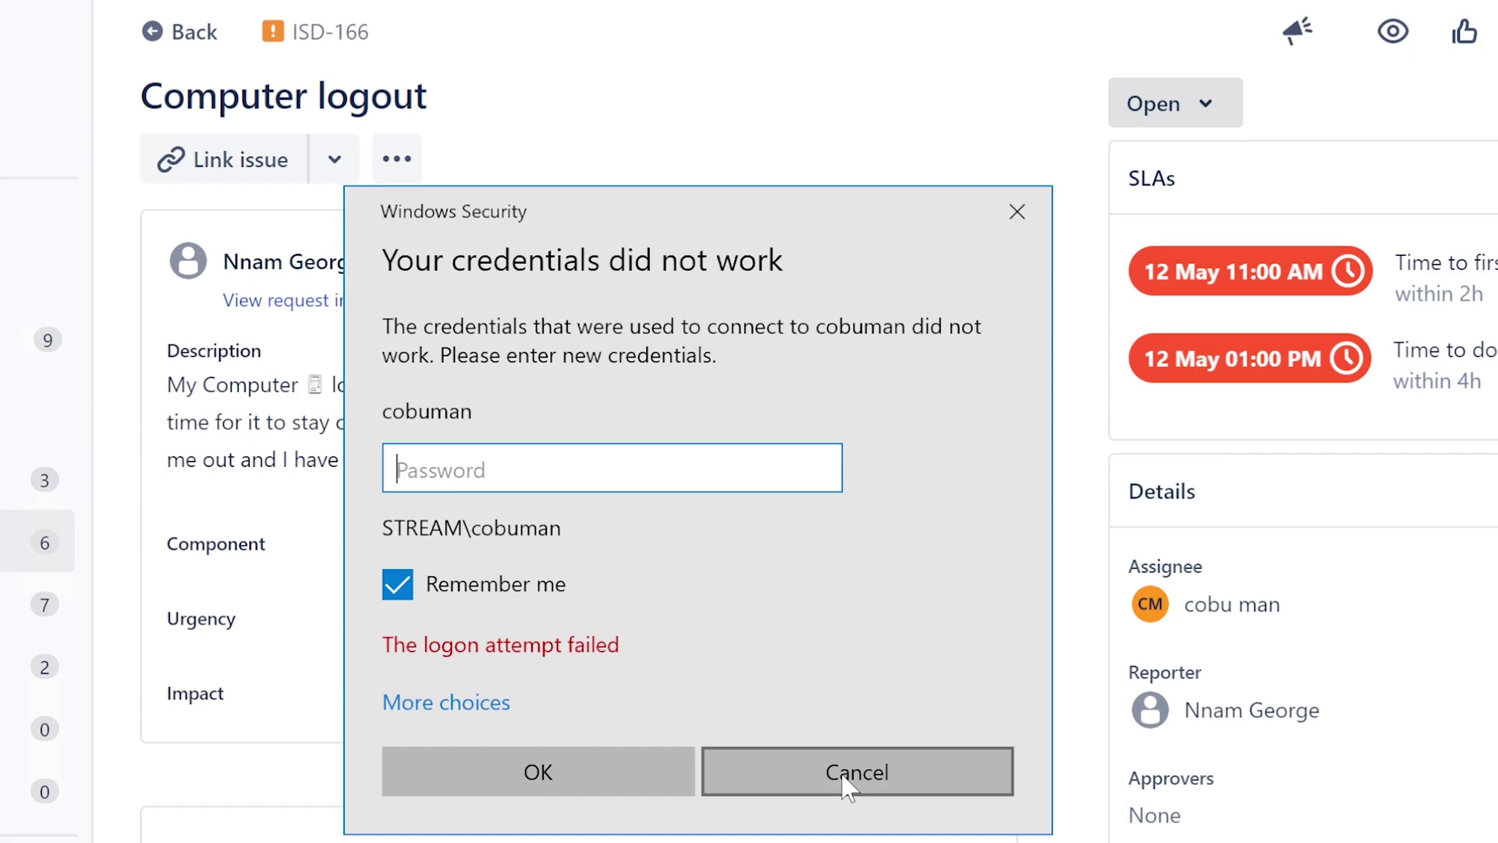
View the cobuman account's Lock and Sign out options in the Start menu
key("super")
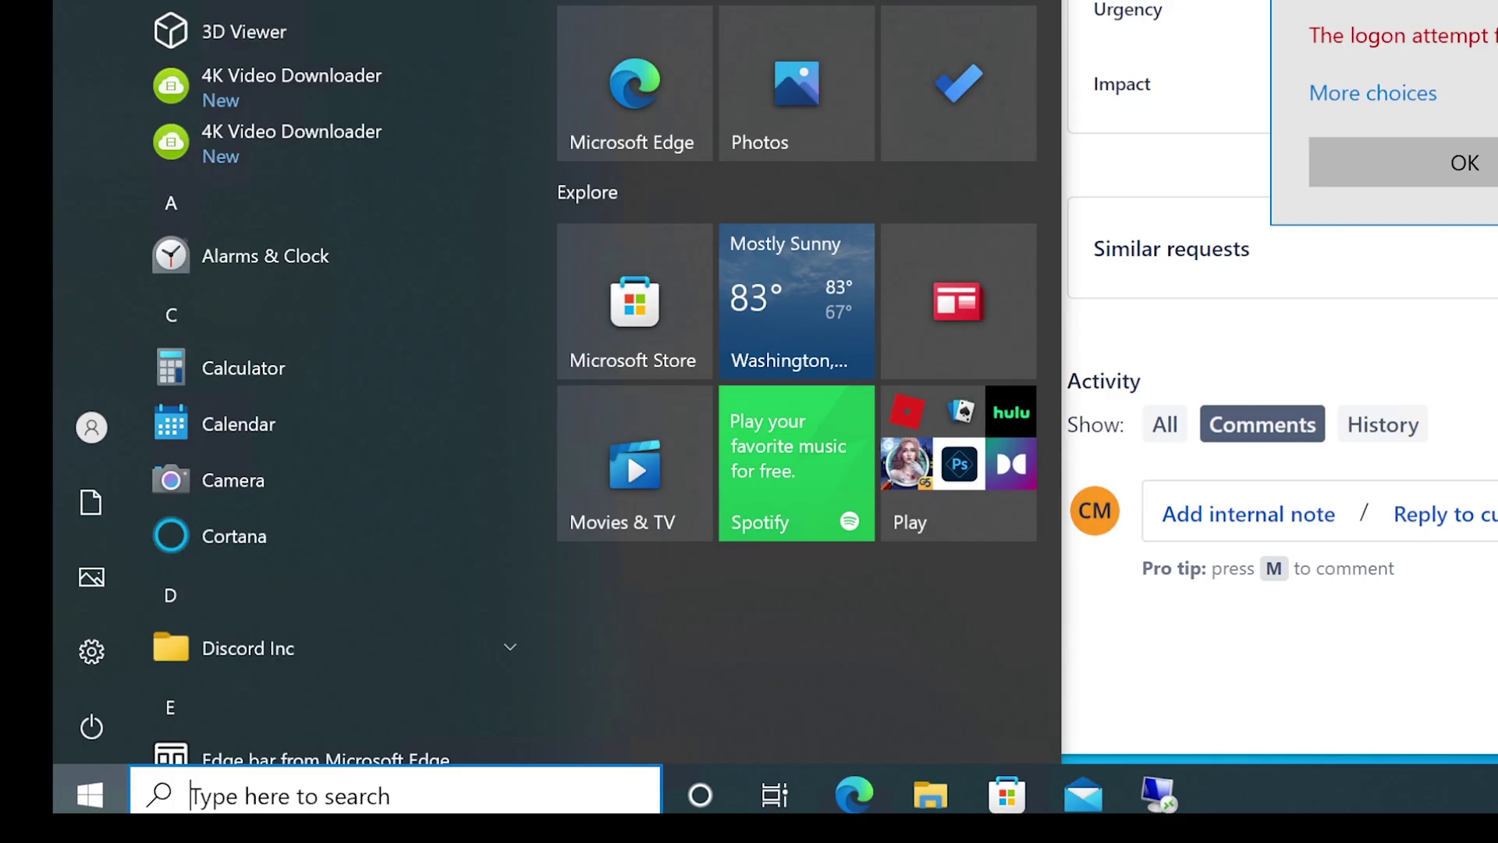
left_click(106, 430)
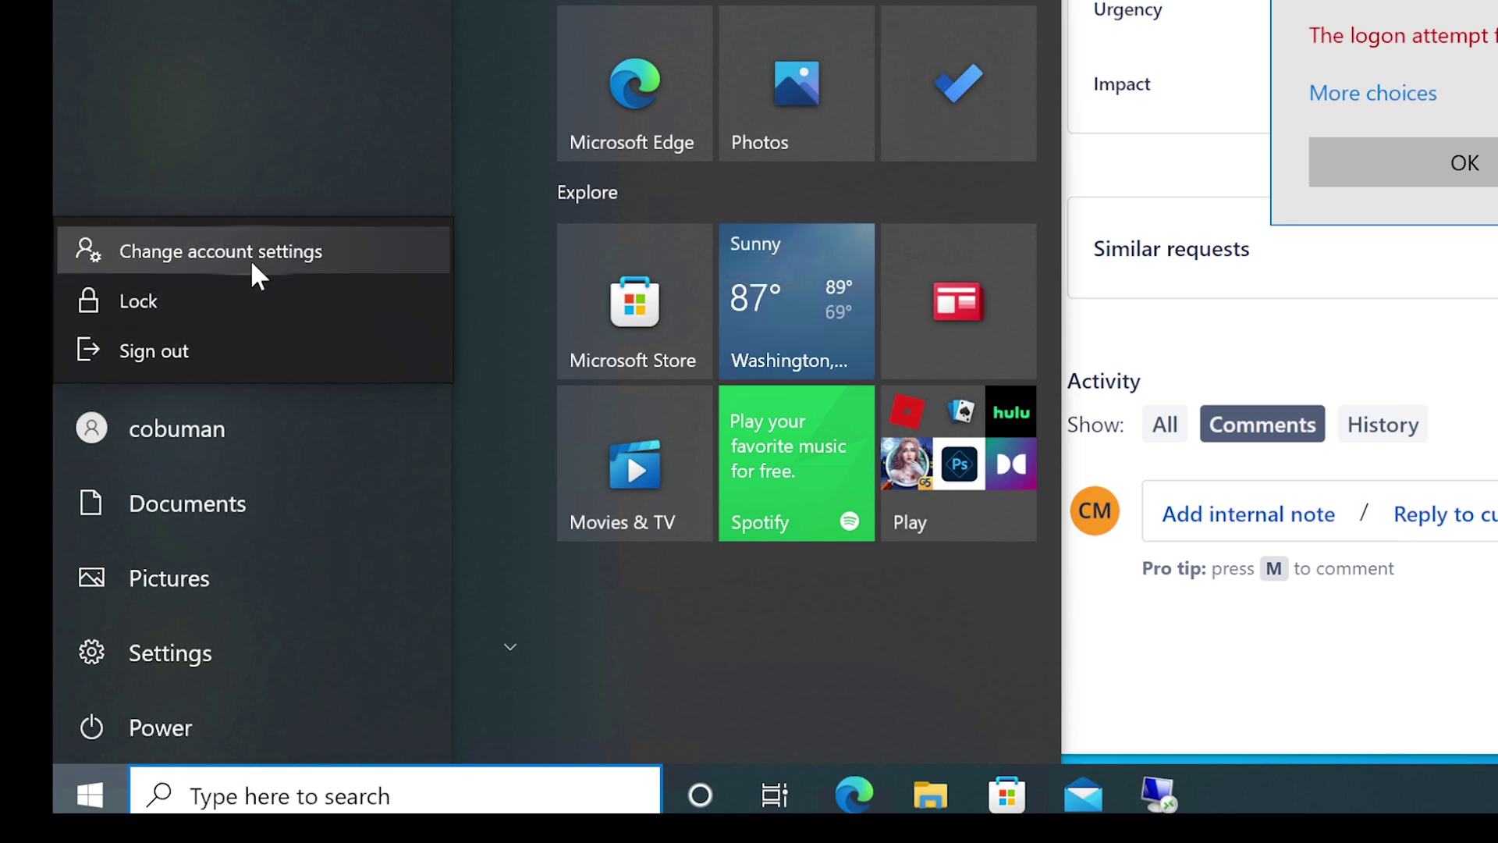
left_click(236, 448)
left_click(226, 443)
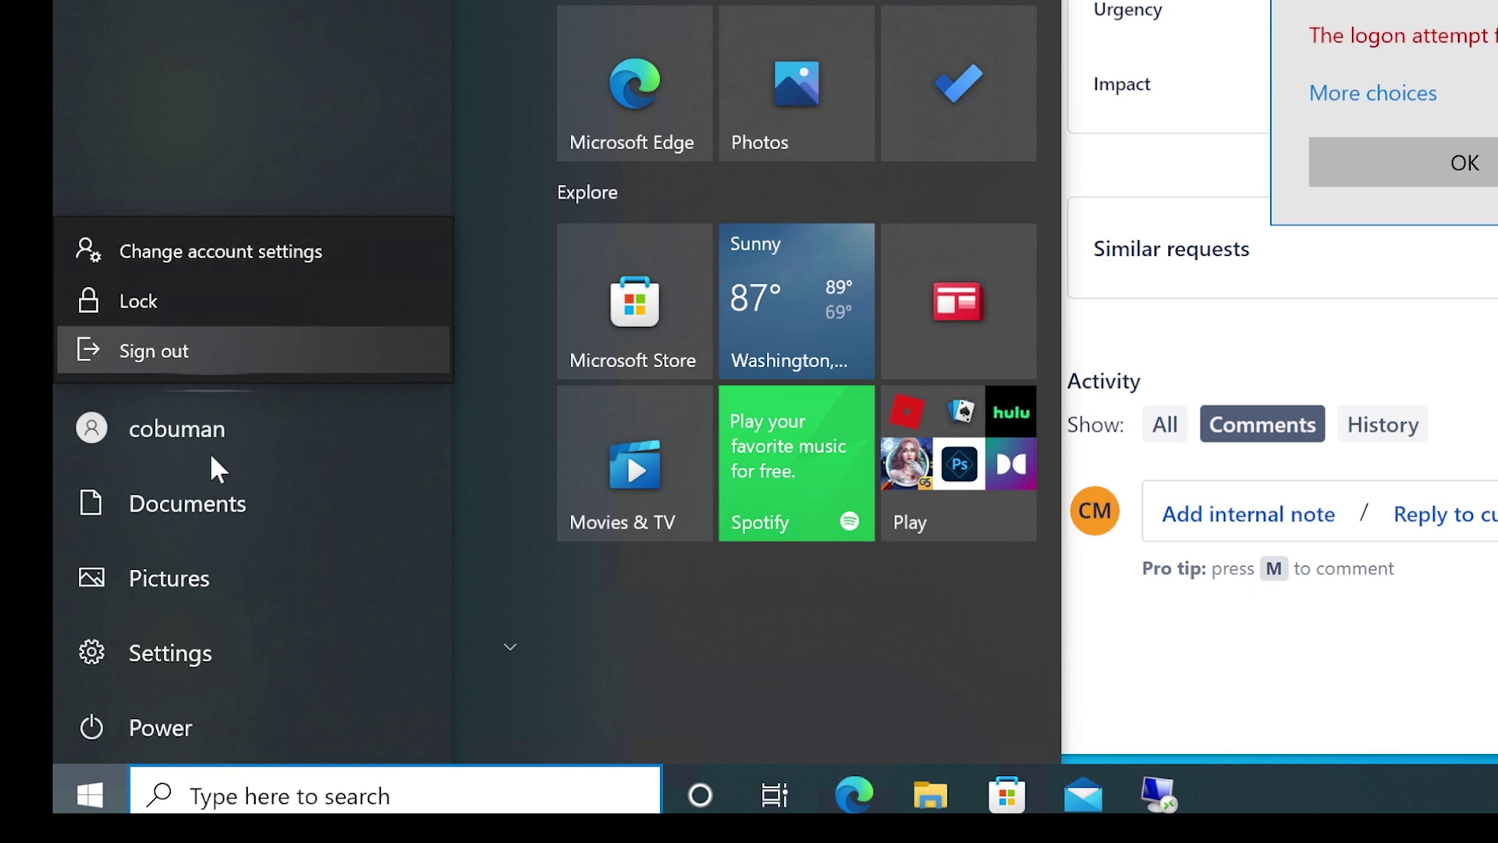
Close Start, cancel the failed Windows Security prompt, and close Remote Desktop Connection
left_click(86, 790)
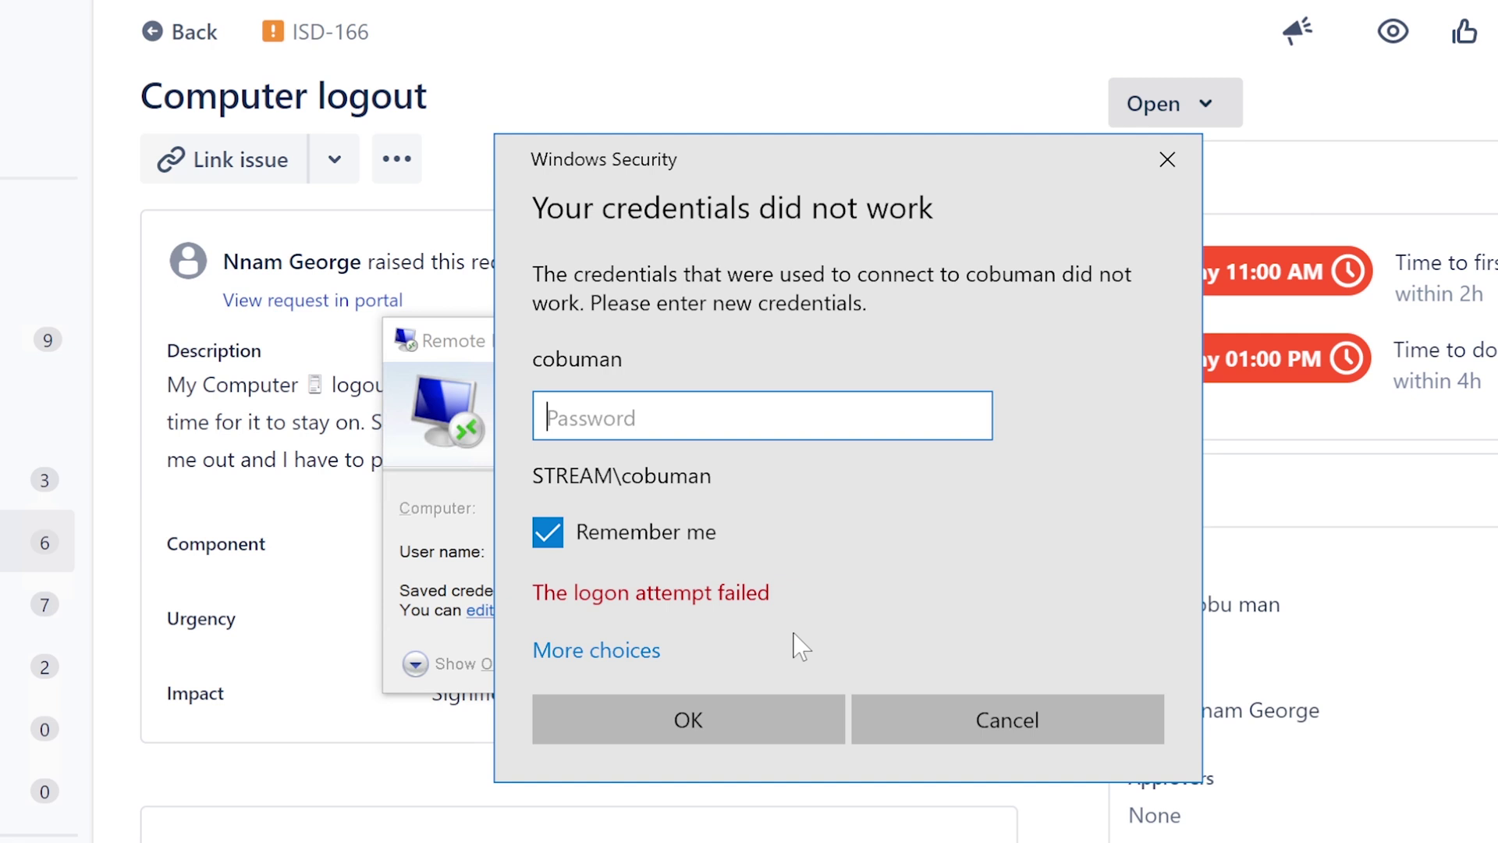
left_click(1004, 716)
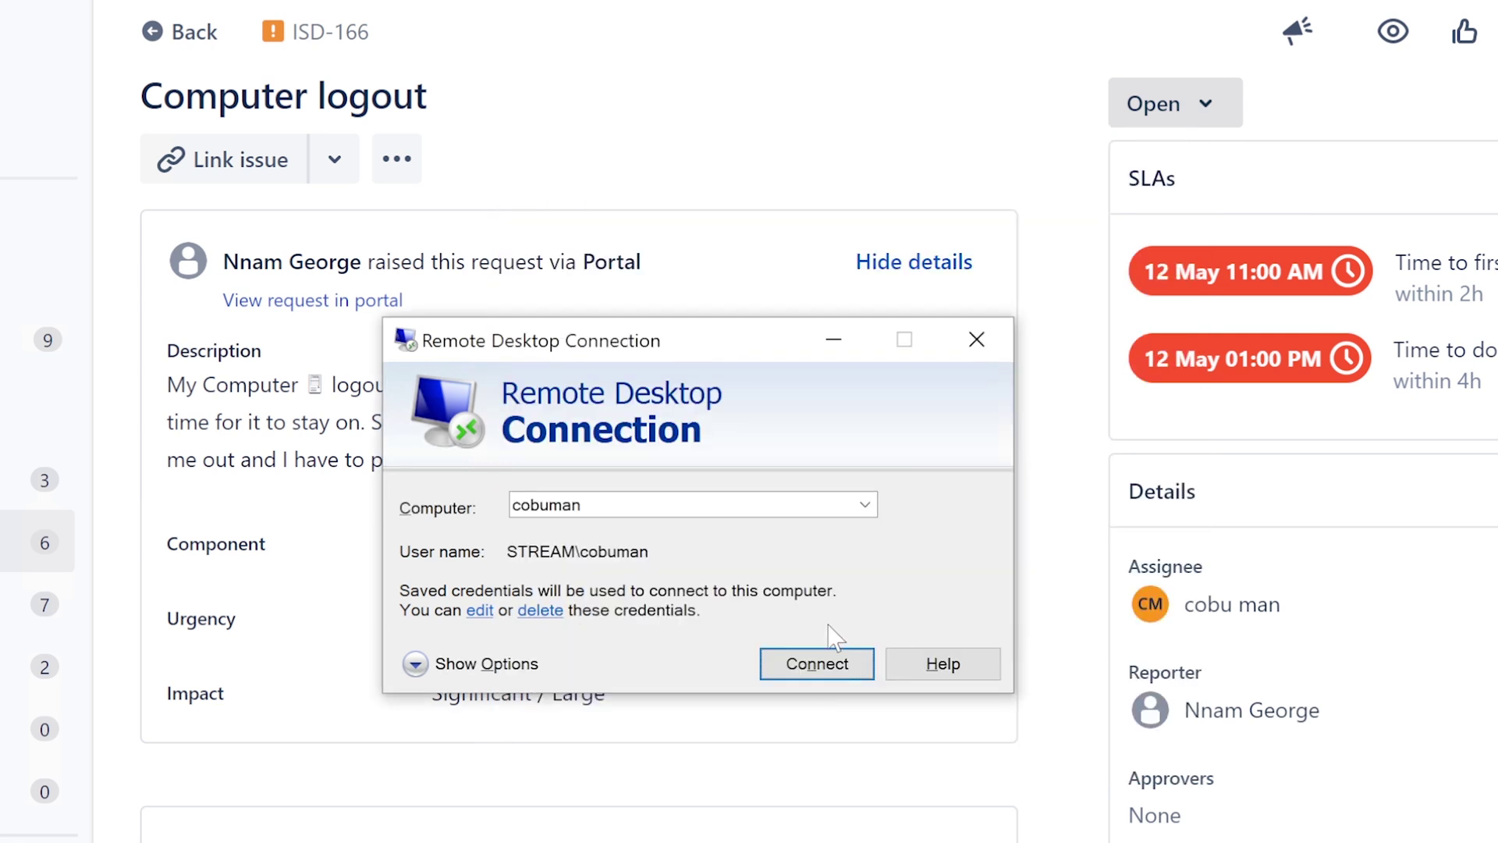
left_click(976, 346)
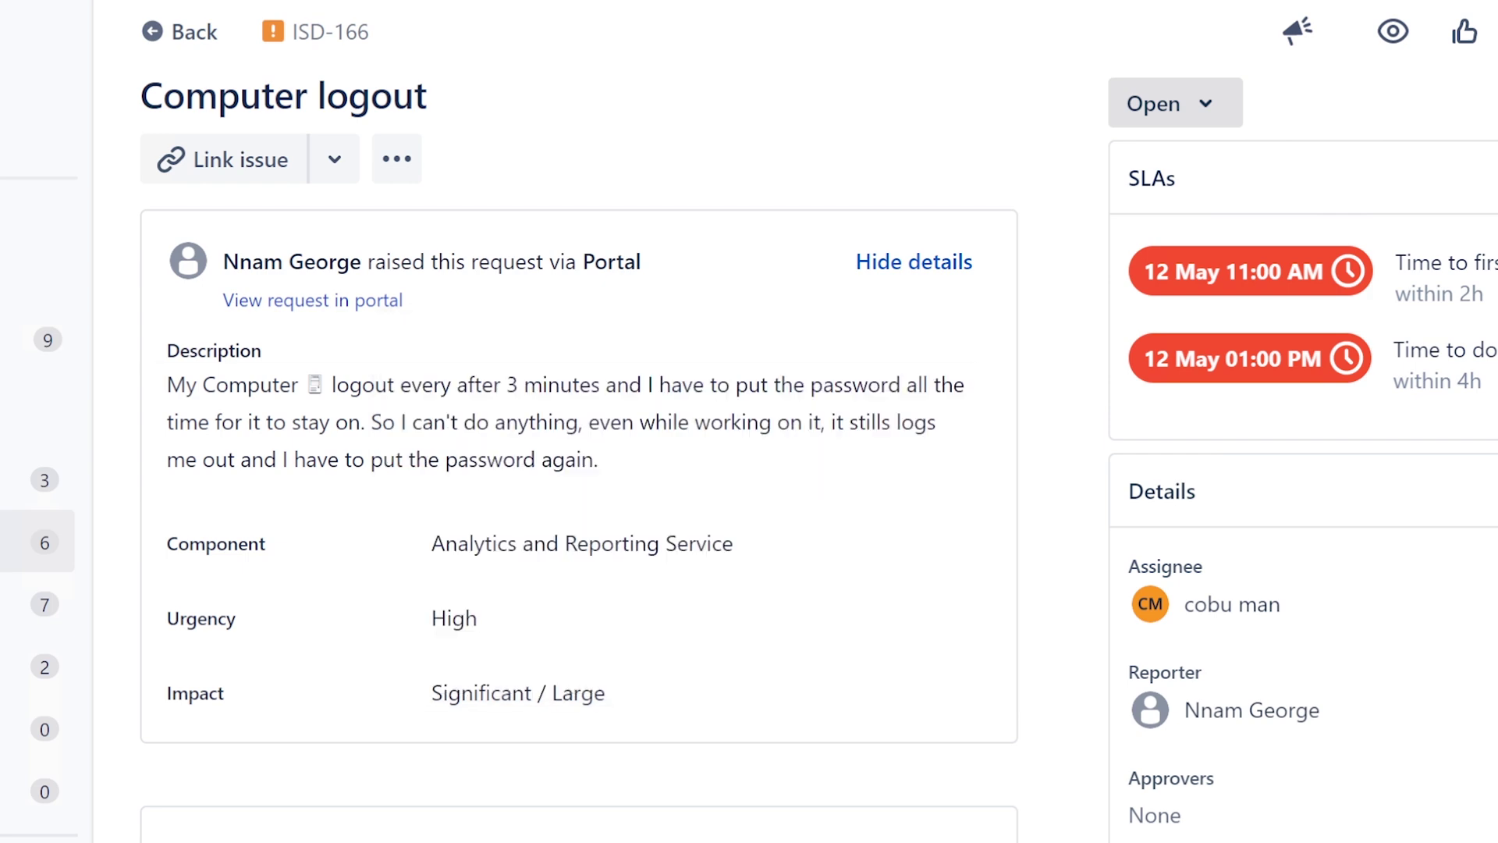
Reply to the customer that Windows updates or someone accessing the computer could cause the logouts
scroll(577, 421, "down", 3)
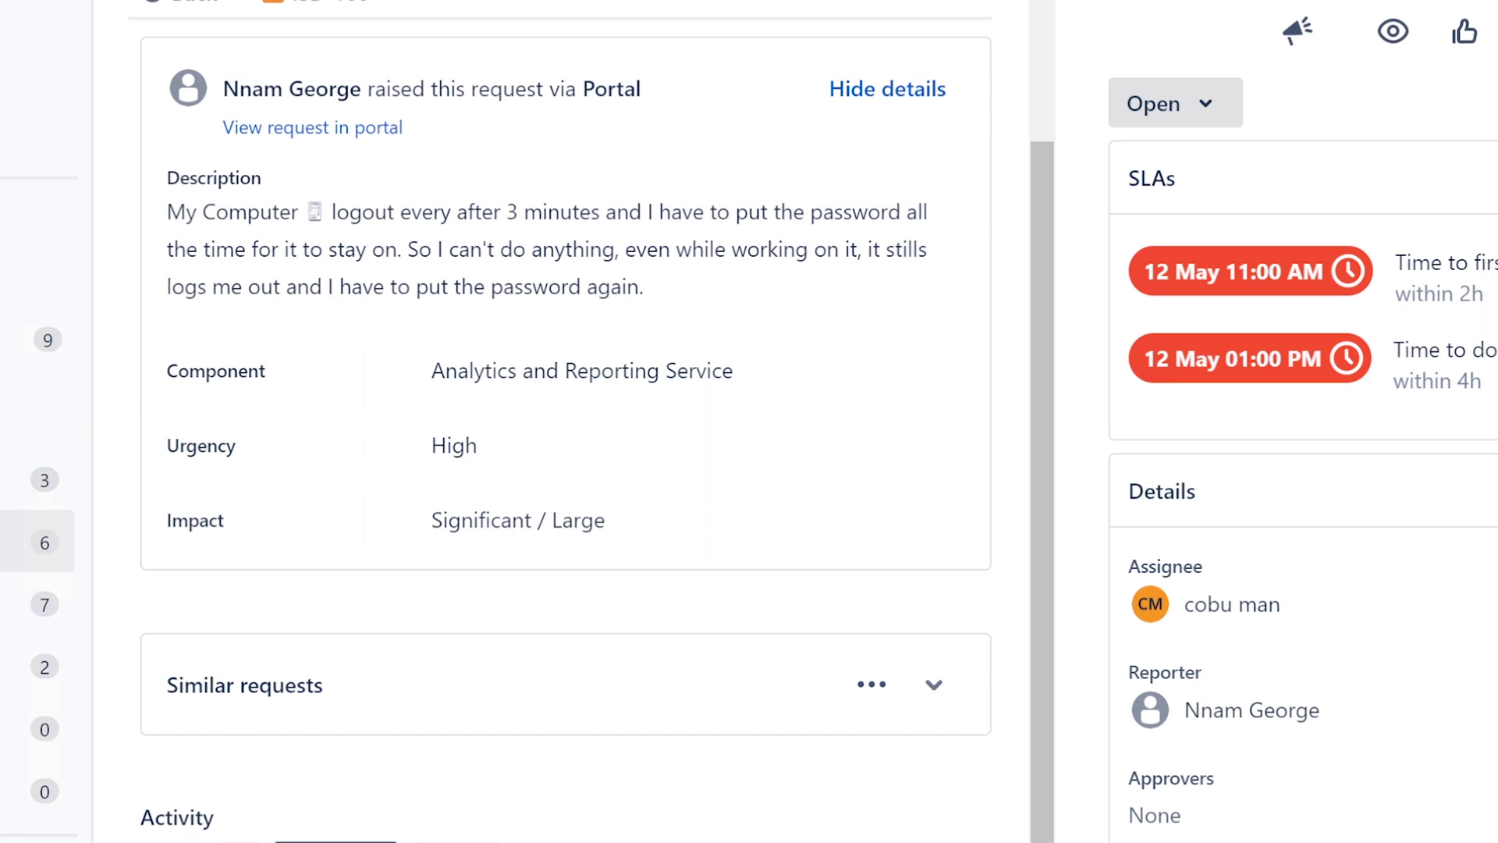
type("Hello, m")
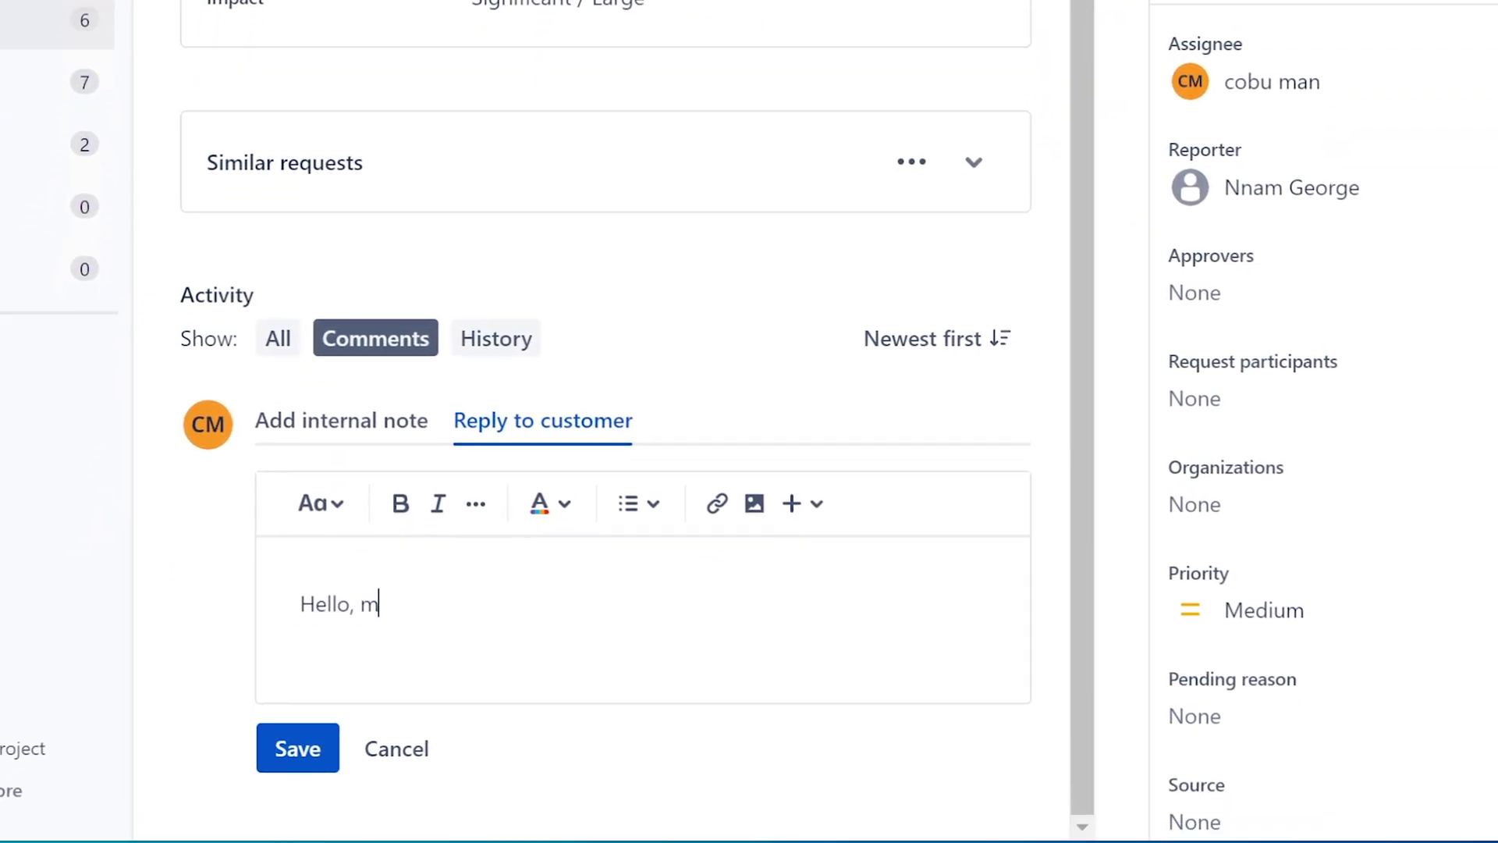
type("y name is Ervin")
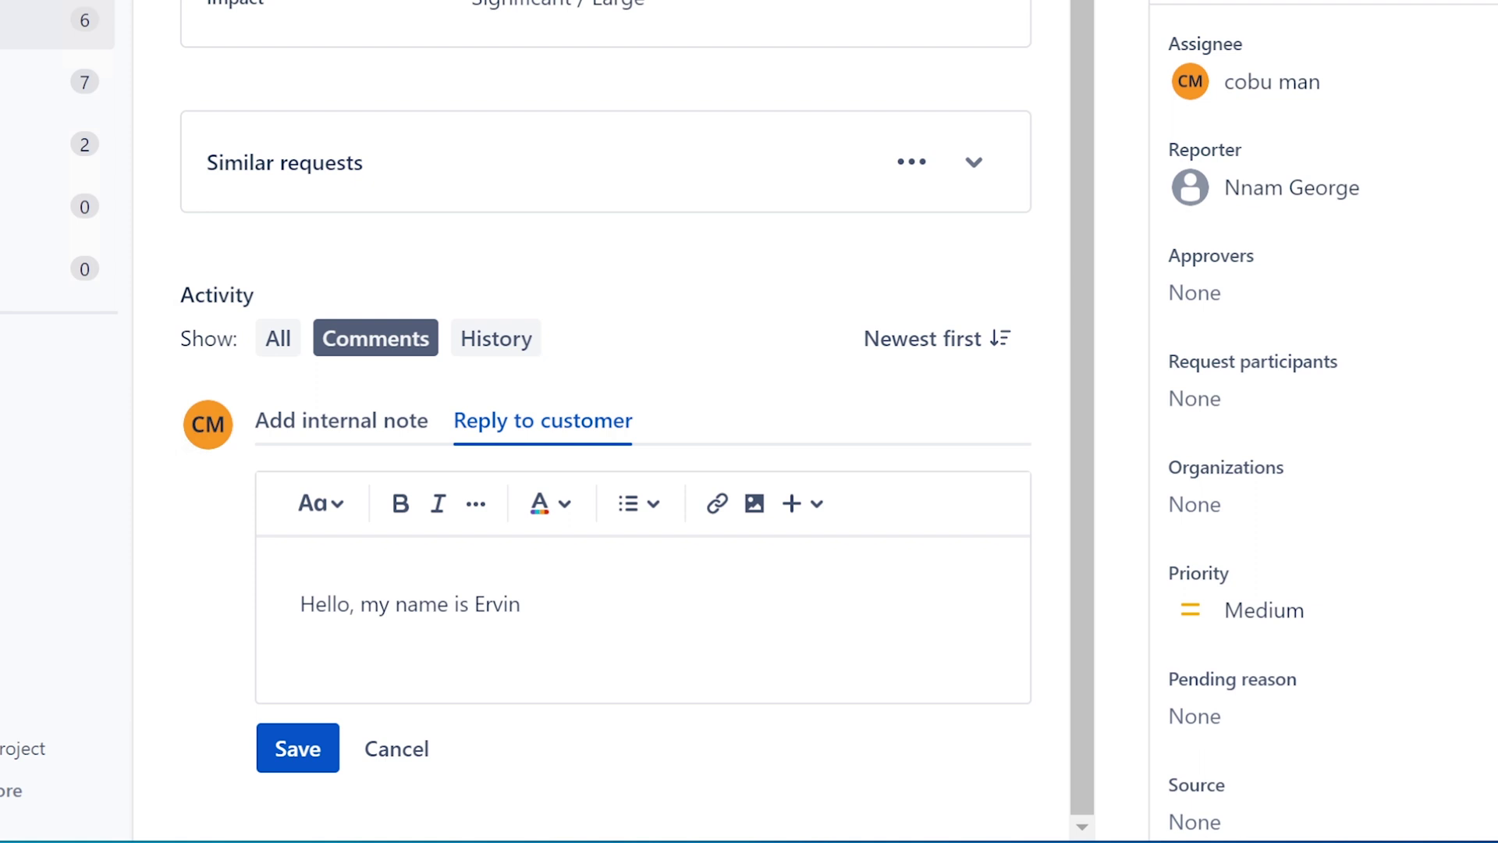
type(" with Pc support. I have")
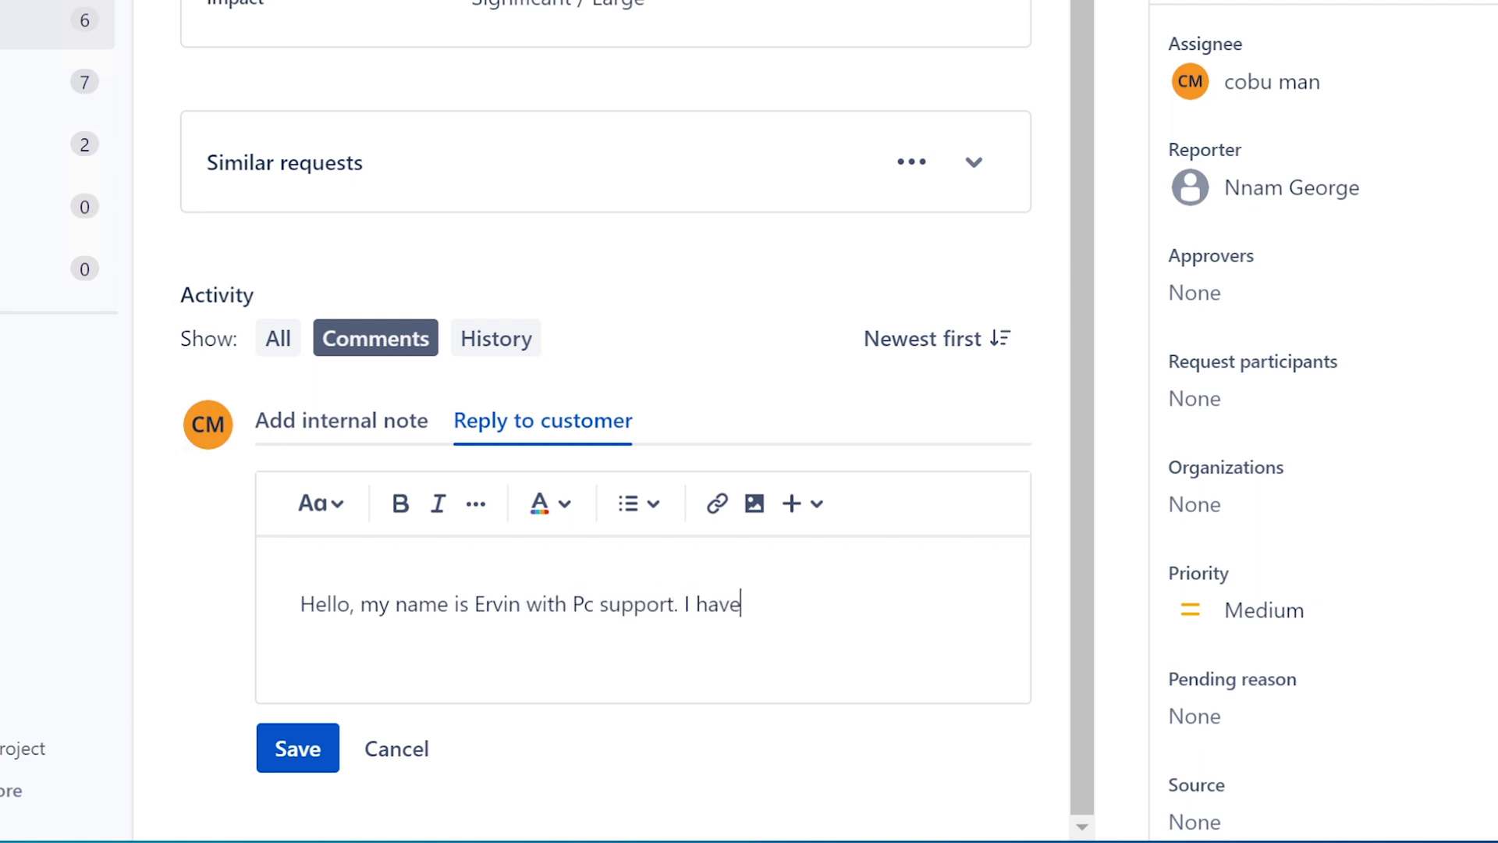
type(" your ticket about ")
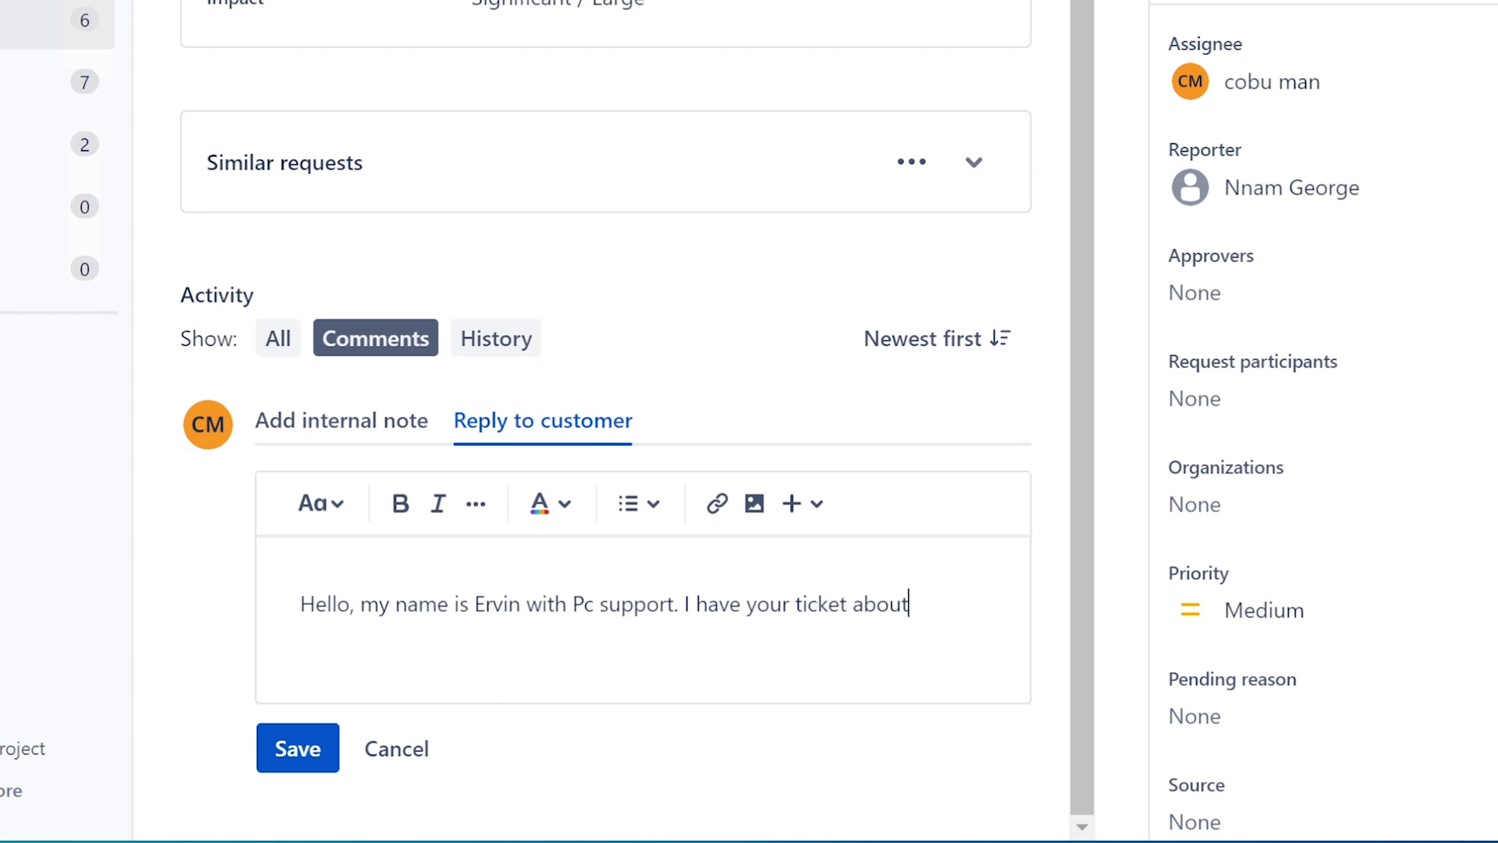
type("log out. t")
key("BackSpace")
type("This could ")
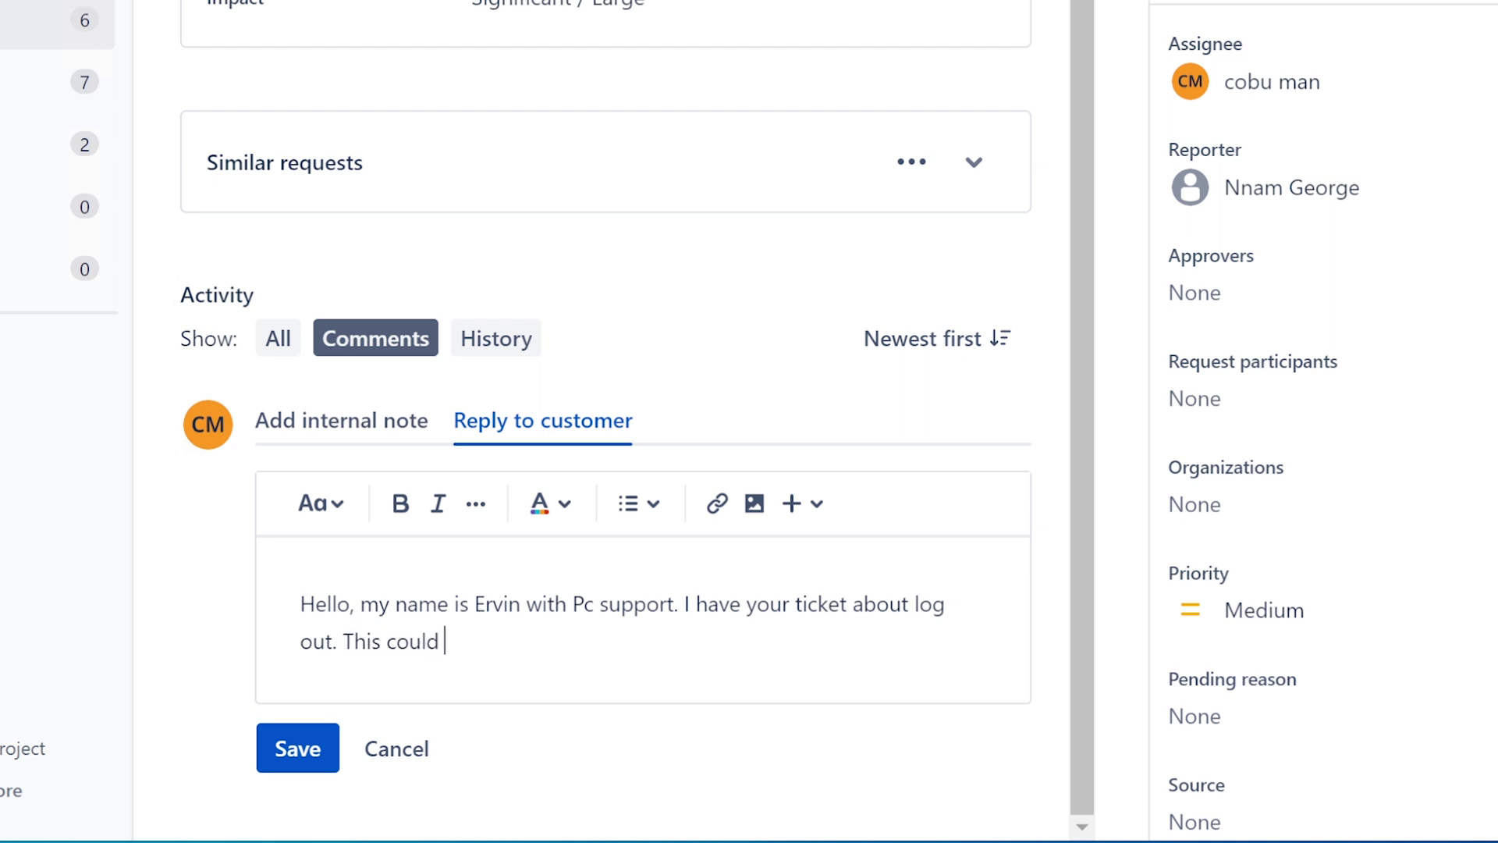
type("be caused by wi")
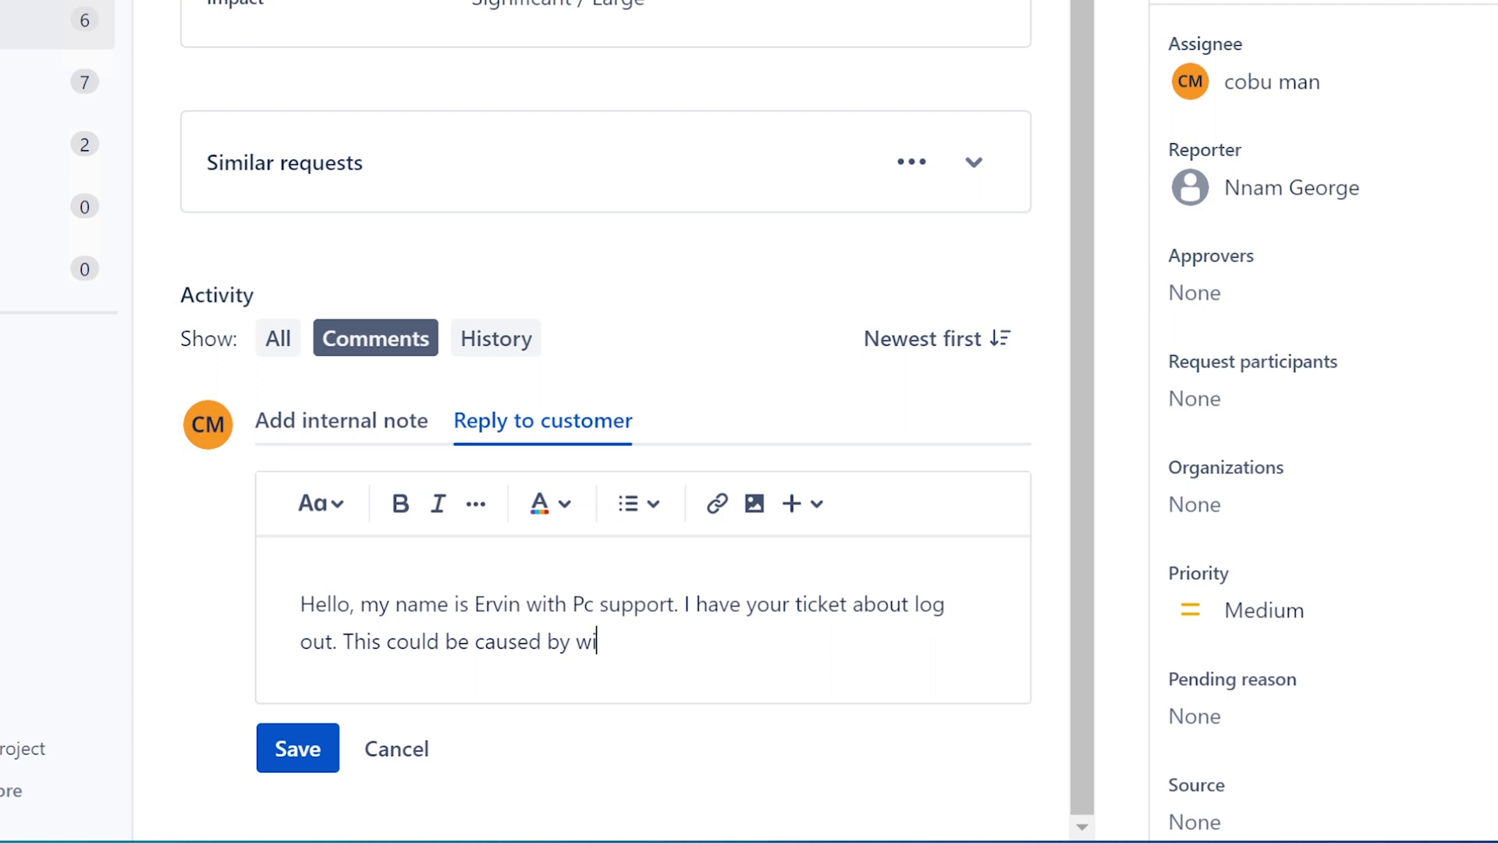
type("ndows updat")
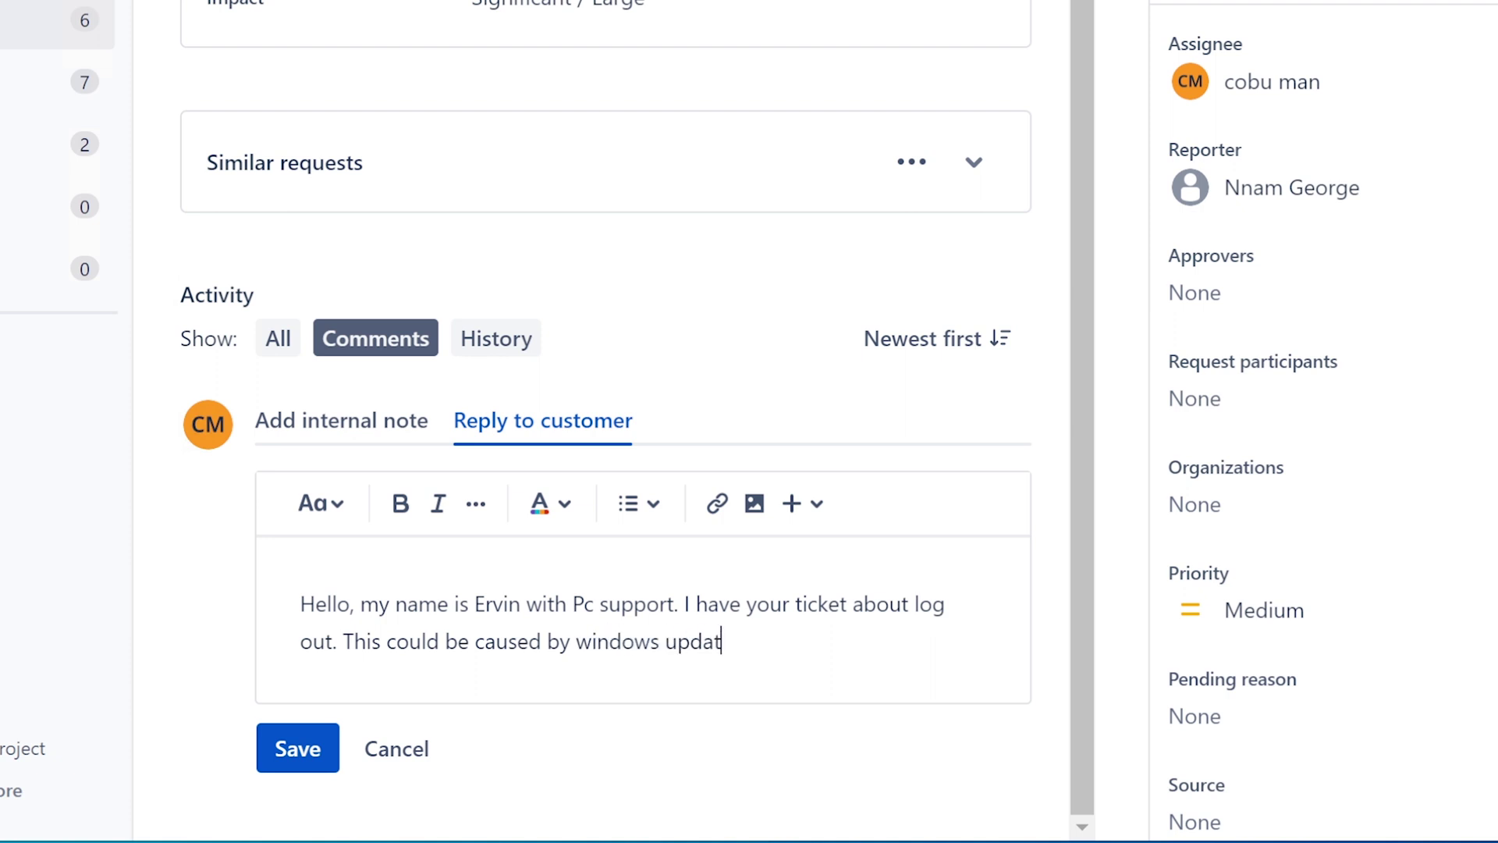
type("es or someone else trying to access your computer. Ervin")
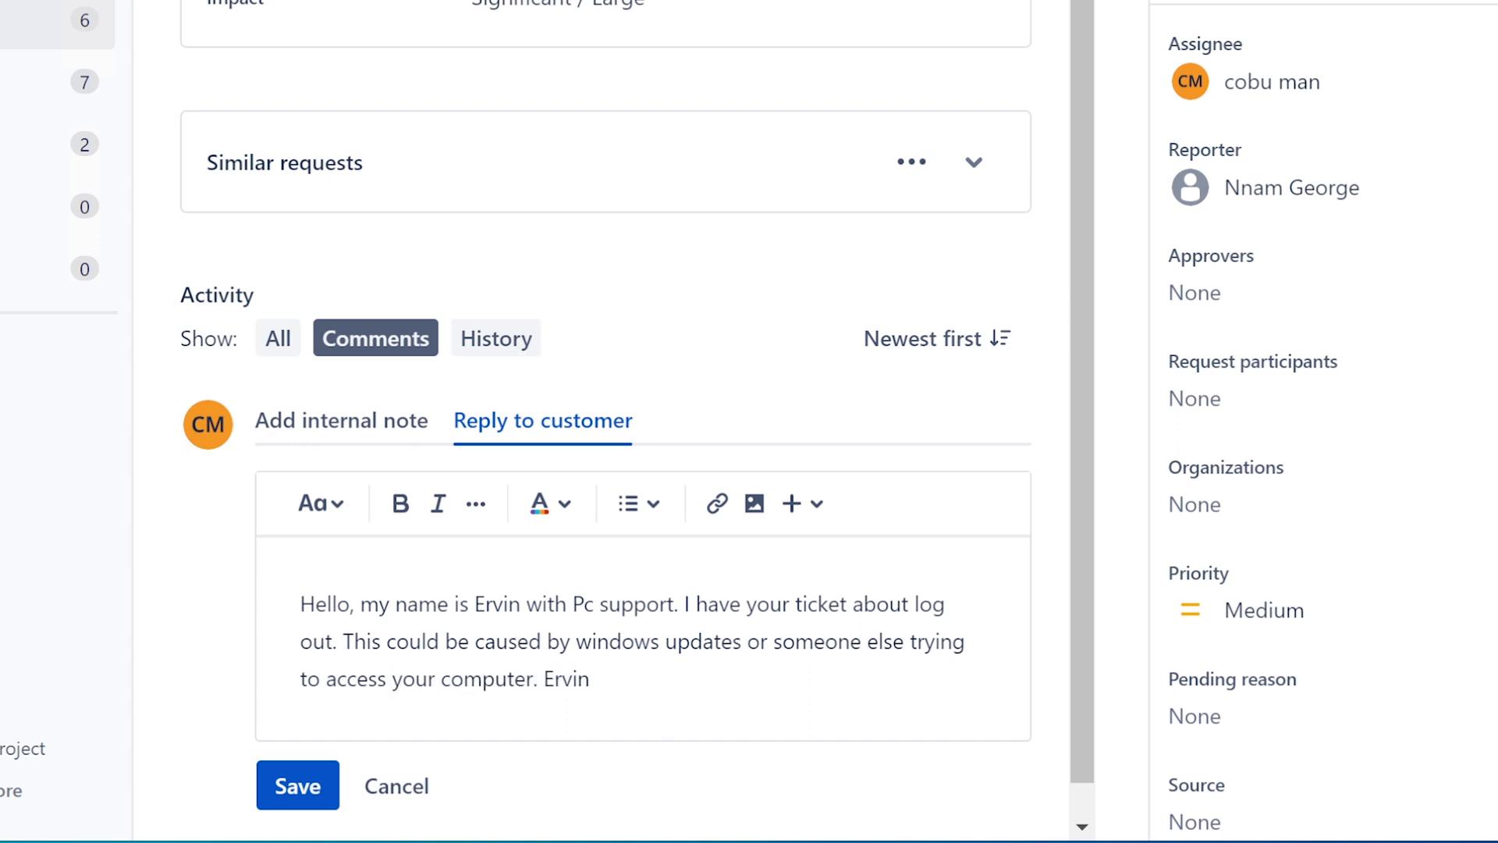
left_click(282, 787)
scroll(724, 688, "up", 1)
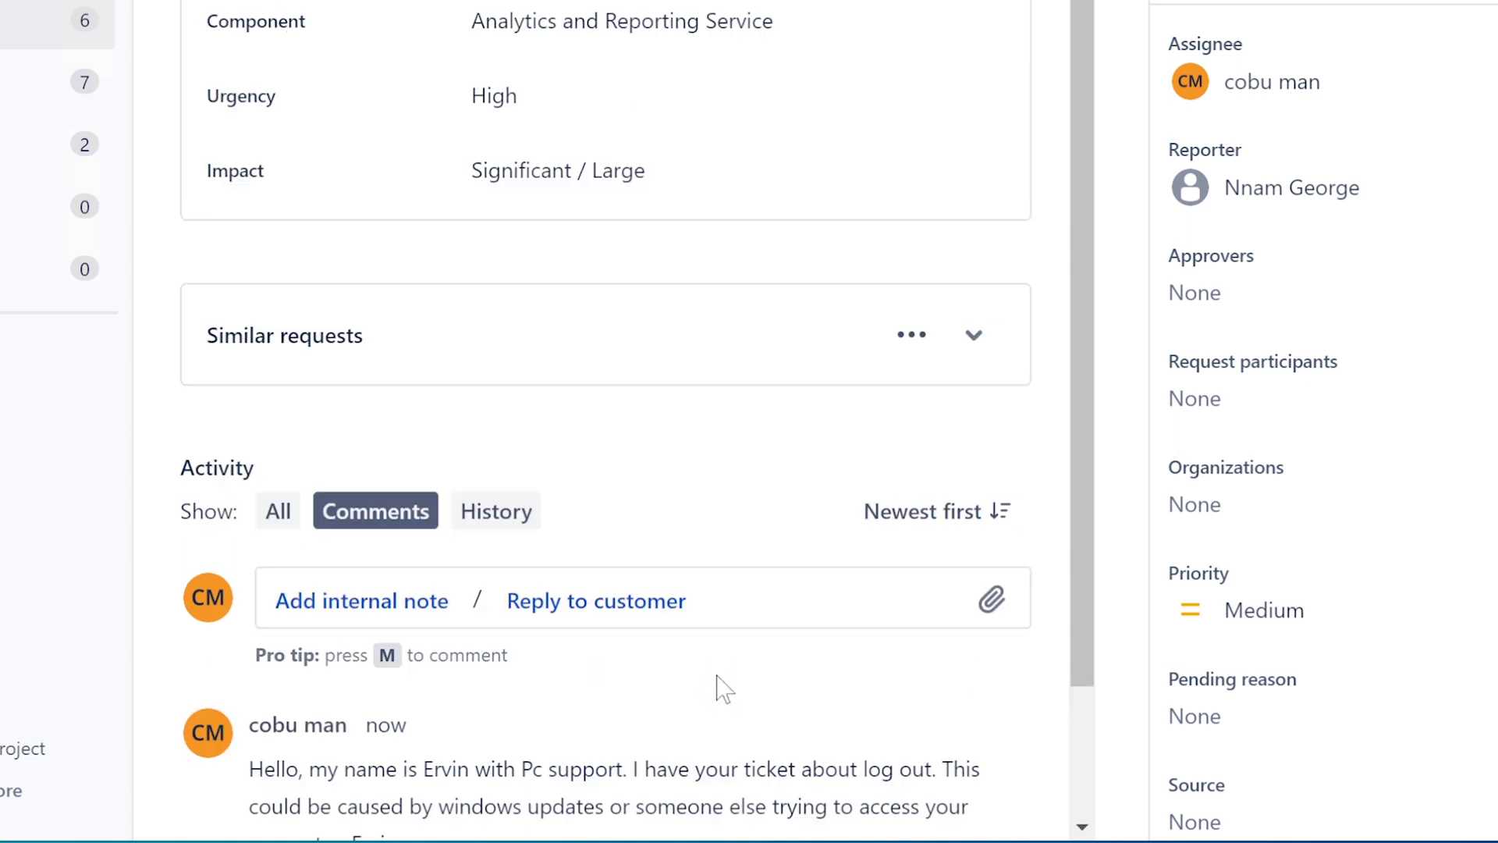
scroll(724, 688, "down", 2)
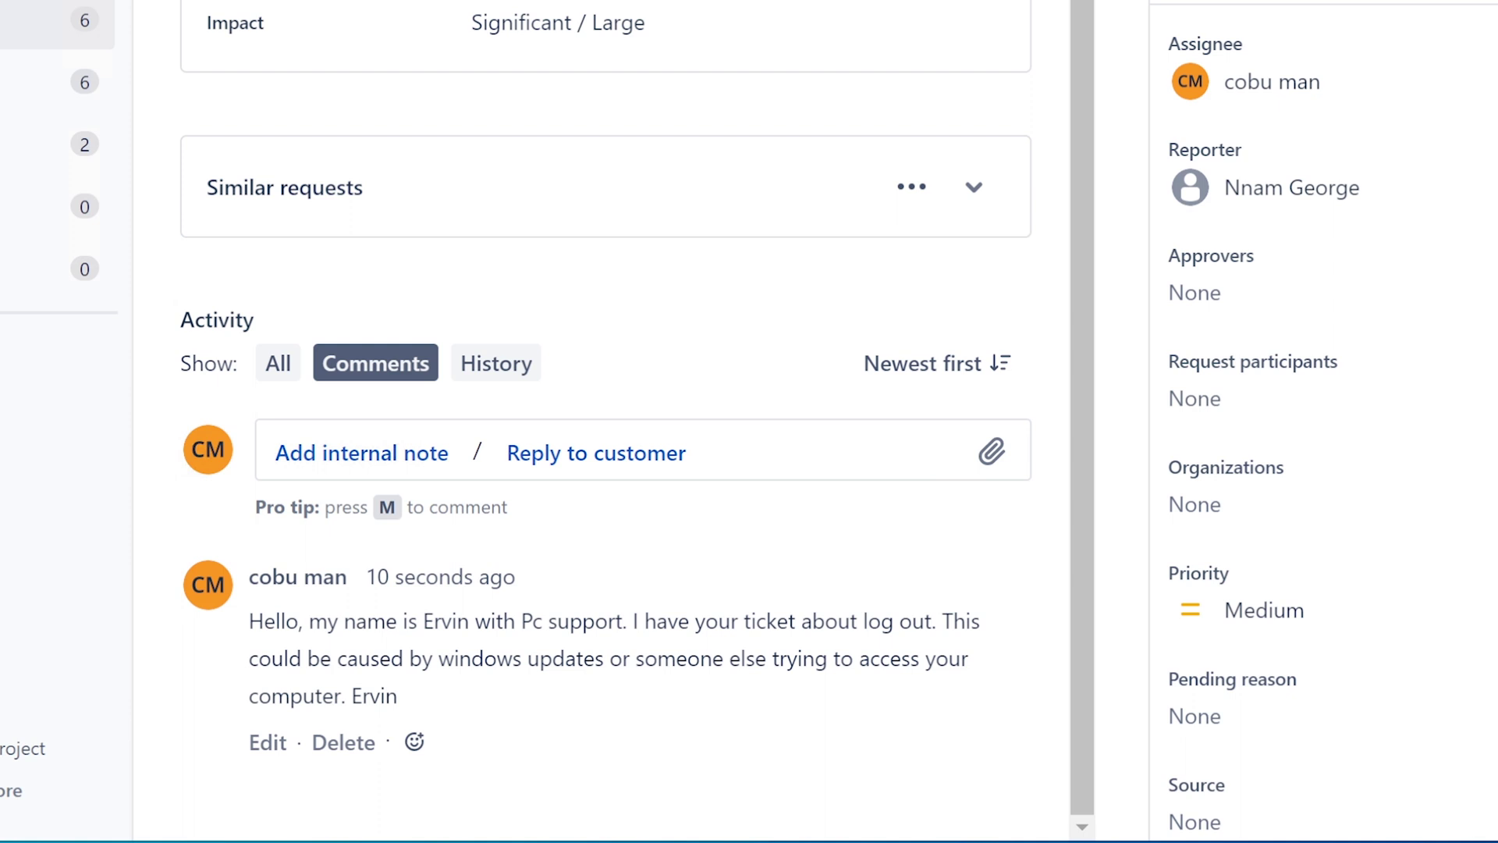
Return to the queue's request list from the top sidebar entry
left_click(47, 23)
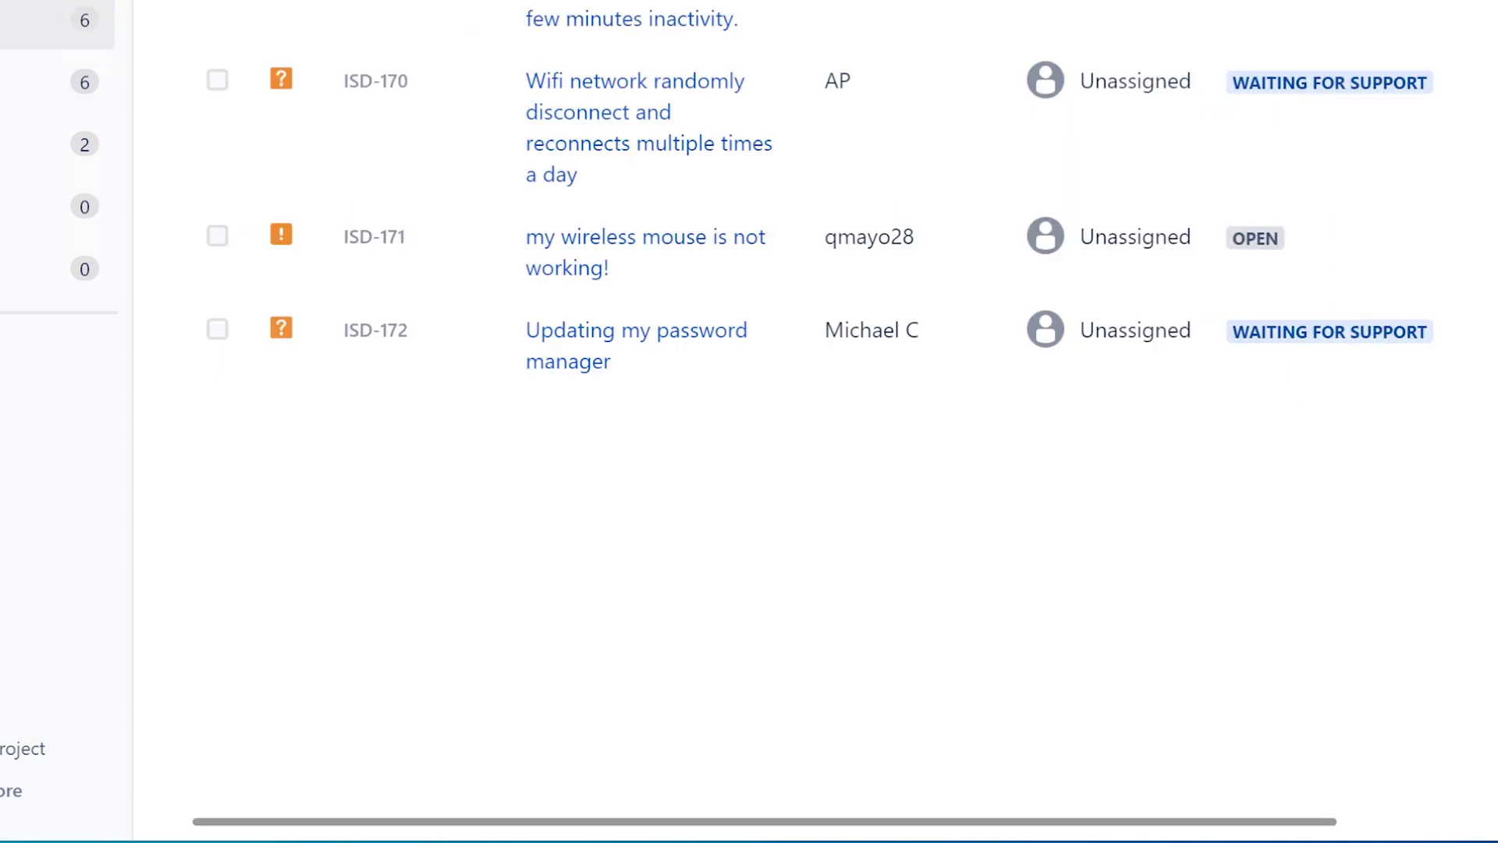